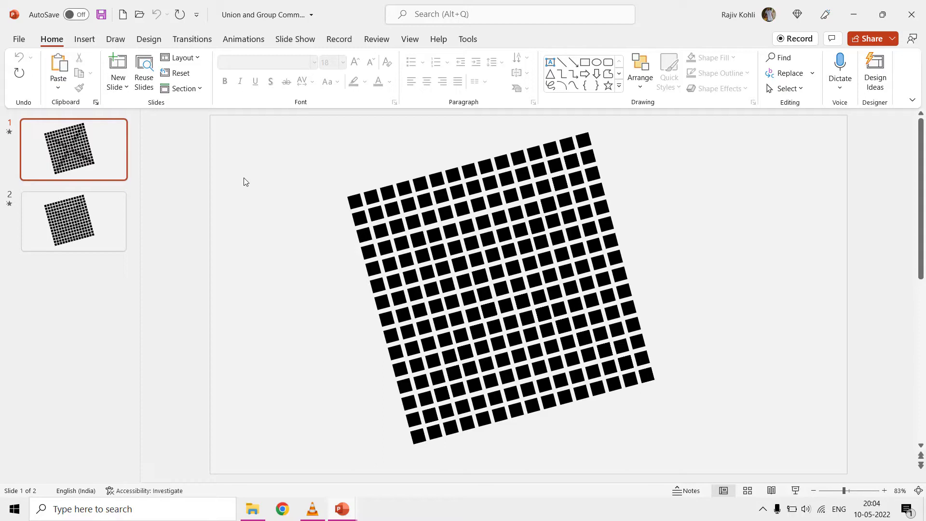
Step: Show the Selection Pane on slide 1 and collapse Groups 7 down to 1
left_click(67, 218)
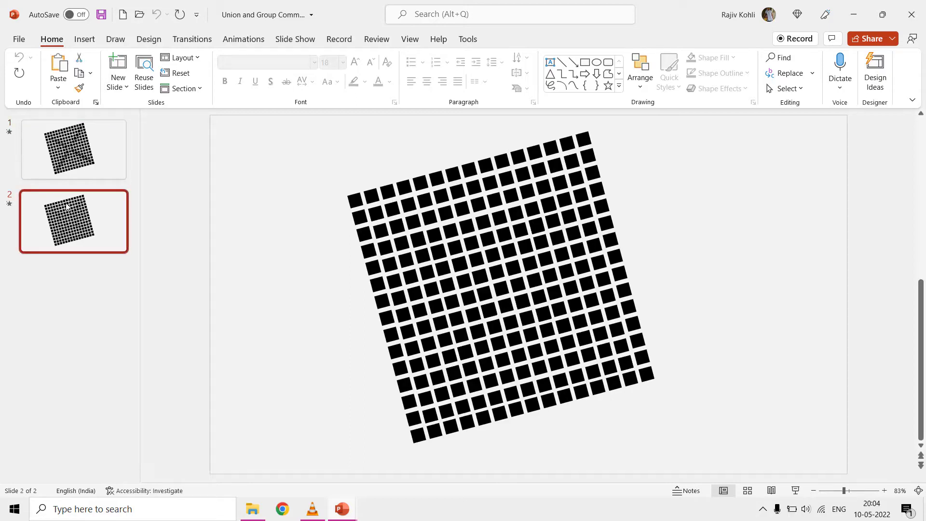
left_click(76, 156)
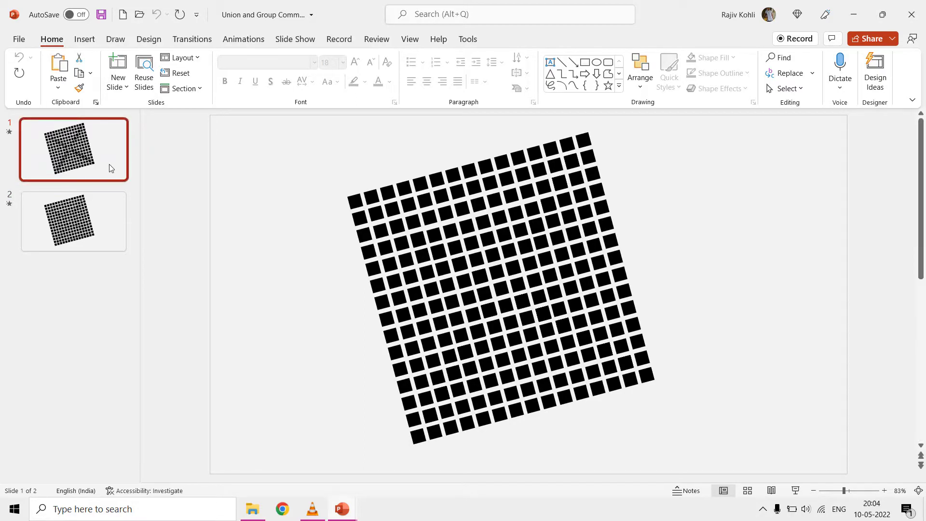
left_click(789, 88)
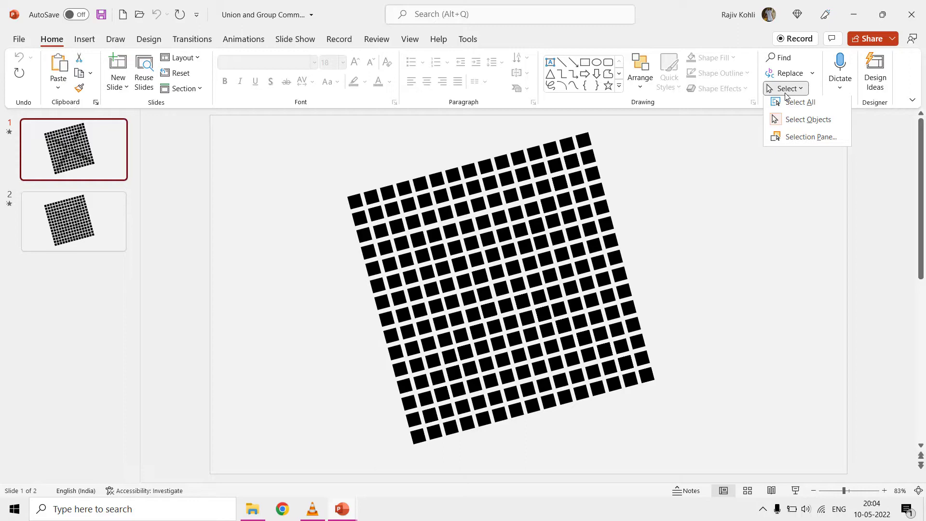
left_click(804, 139)
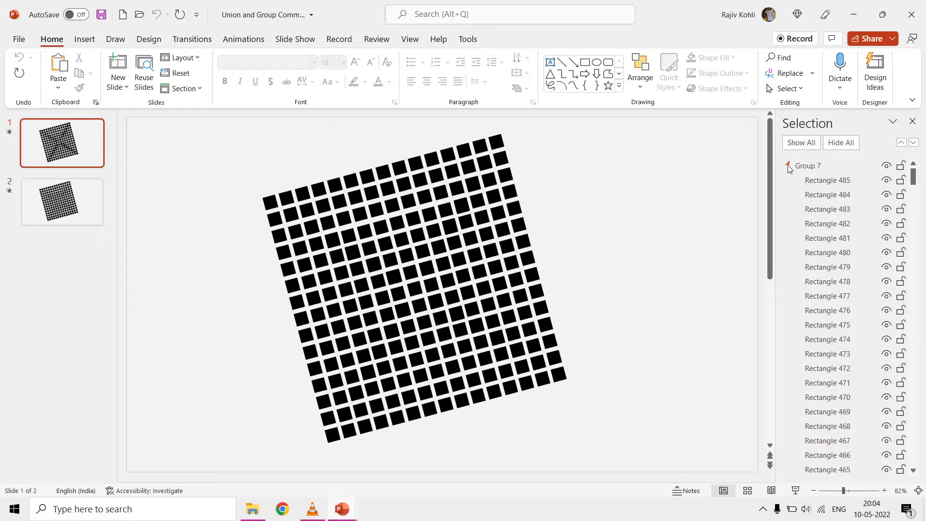
left_click(787, 166)
left_click(787, 180)
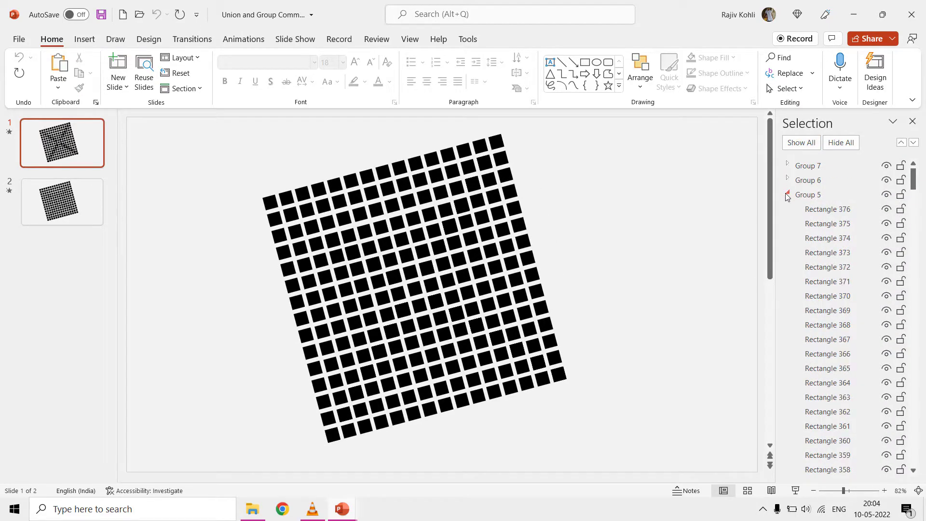
left_click(787, 195)
left_click(787, 209)
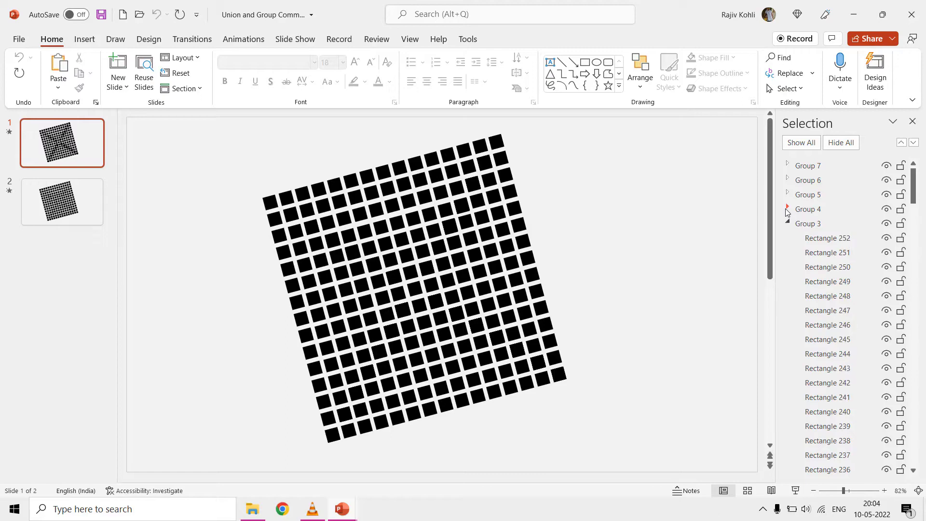
left_click(786, 223)
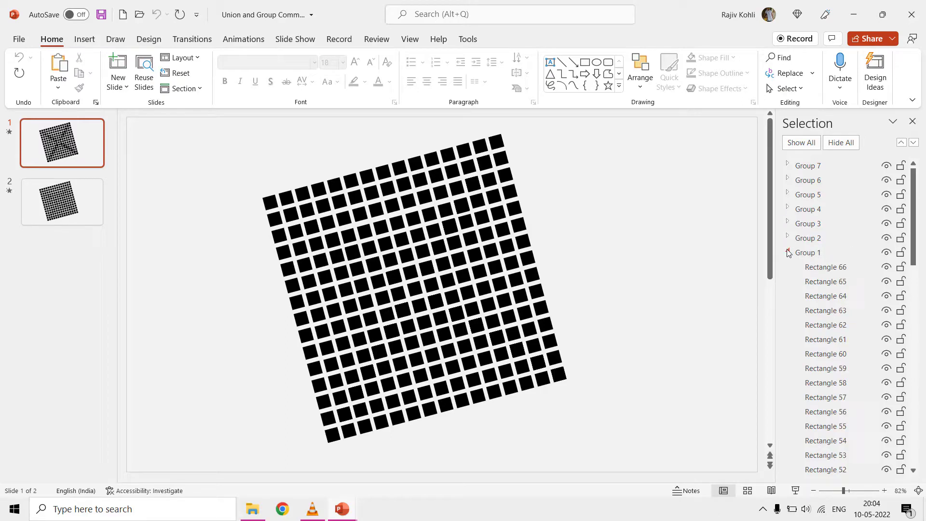
scroll(790, 296, "down", 10)
scroll(790, 296, "down", 5)
scroll(790, 296, "down", 5)
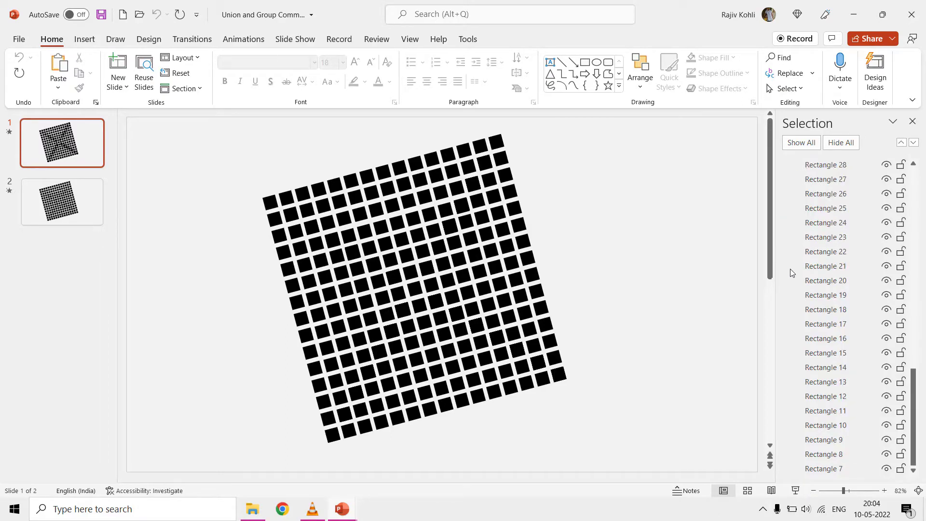
scroll(790, 272, "up", 5)
scroll(790, 268, "up", 5)
scroll(789, 268, "up", 5)
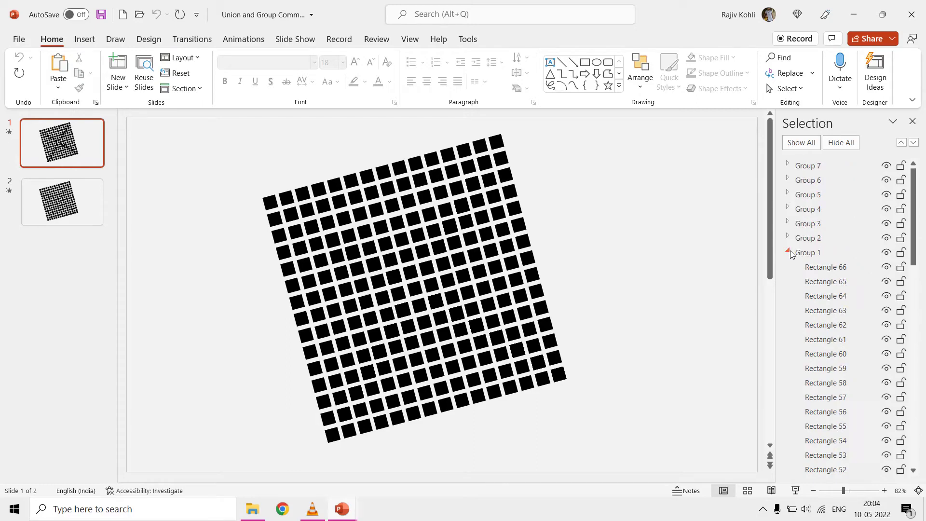
Step: On slide 2, hide the grid's inner rings of squares with the eye icons, then Show All
left_click(62, 202)
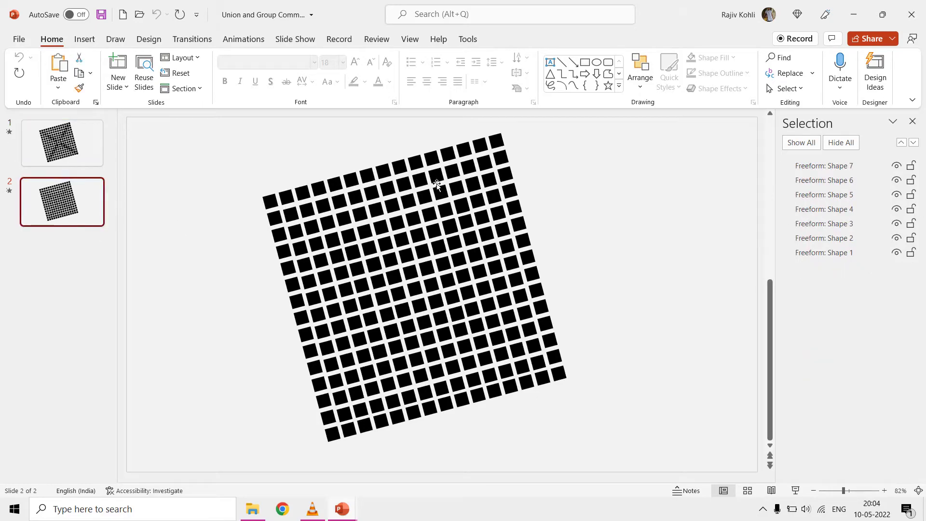
left_click(822, 167)
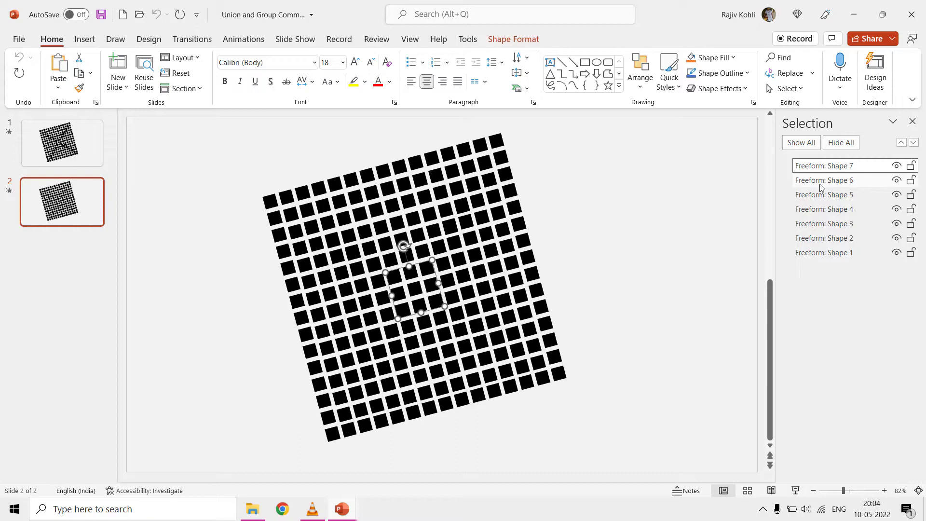
left_click(896, 165)
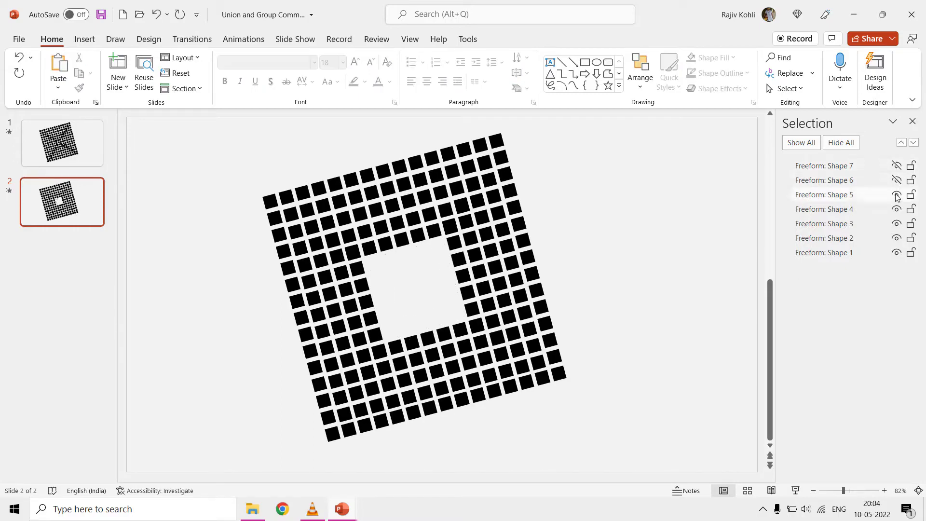
left_click(896, 195)
left_click(896, 224)
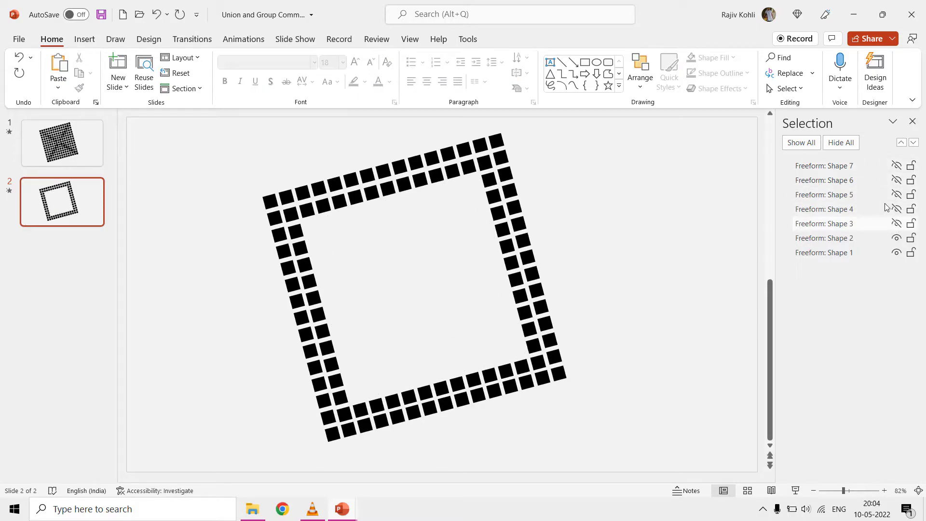
left_click(801, 142)
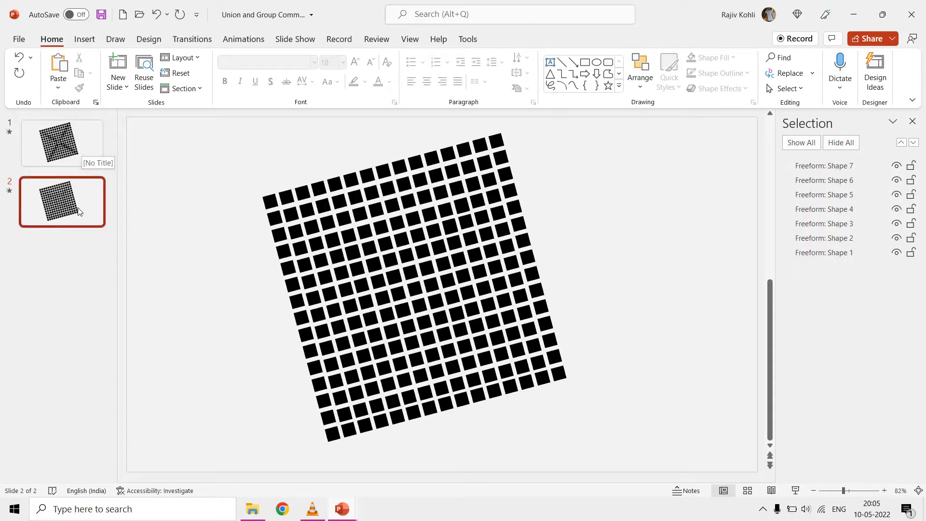
Step: Add a new blank slide and draw a blue square from Insert > Shapes
left_click(118, 64)
left_click(84, 39)
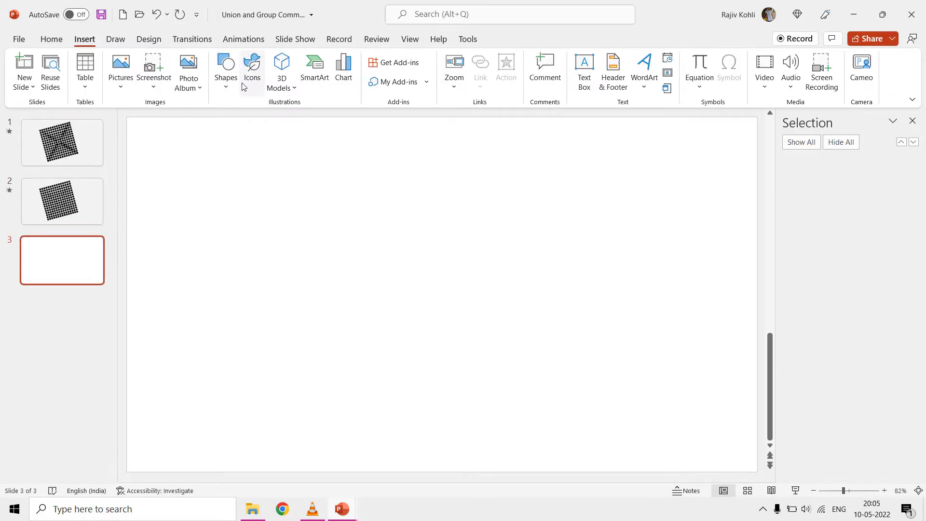
left_click(225, 78)
left_click(254, 122)
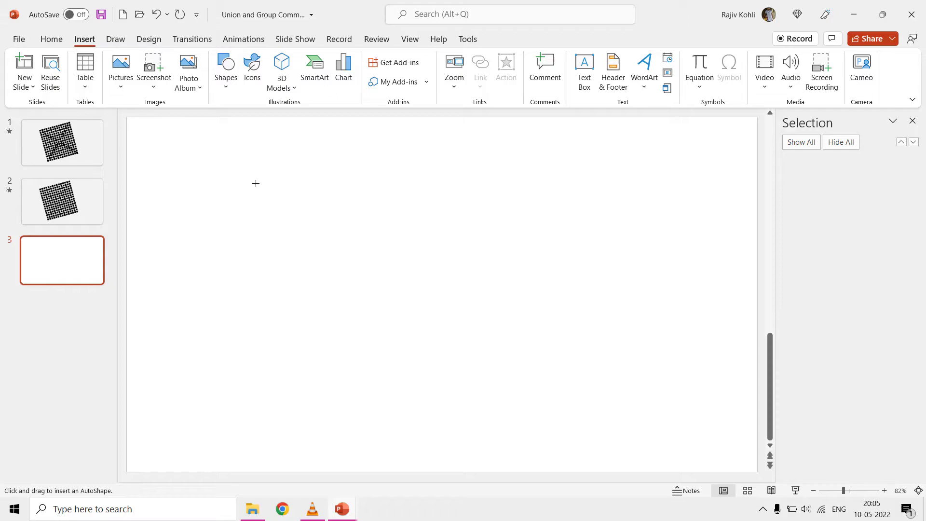
mouse_move(255, 183)
left_mouse_down()
mouse_move(304, 232)
mouse_move(285, 271)
left_mouse_up()
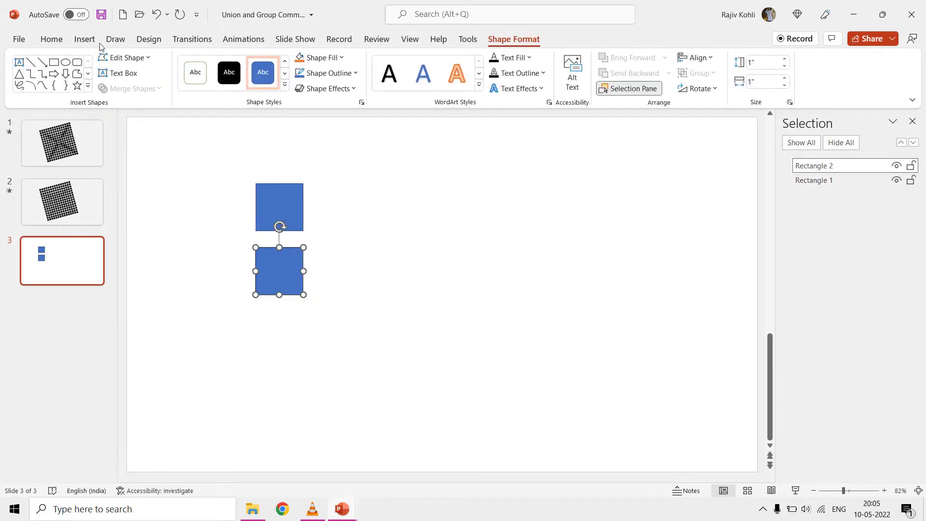
Step: Draw a blue circle right of the top square, then select both squares together
left_click(85, 39)
left_click(227, 72)
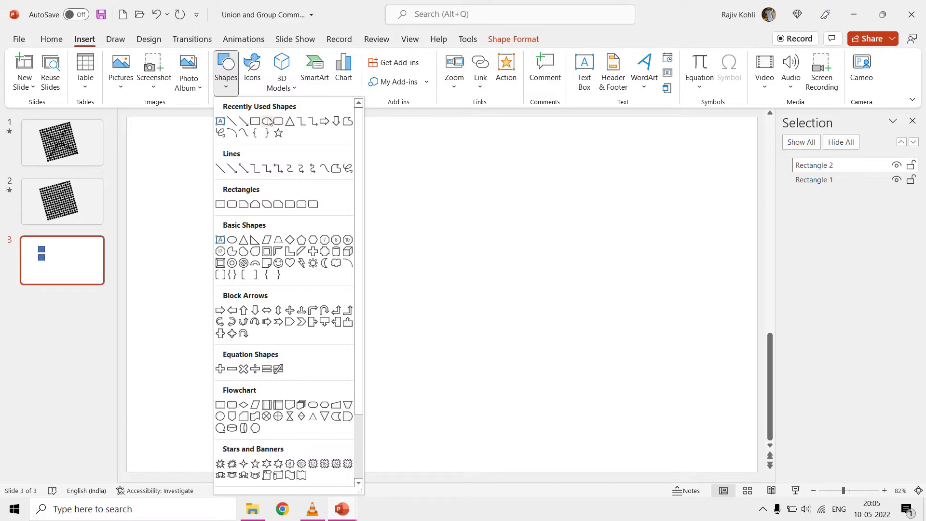
left_click(267, 121)
mouse_move(360, 181)
left_mouse_down()
mouse_move(409, 235)
mouse_move(364, 198)
mouse_move(365, 270)
left_mouse_up()
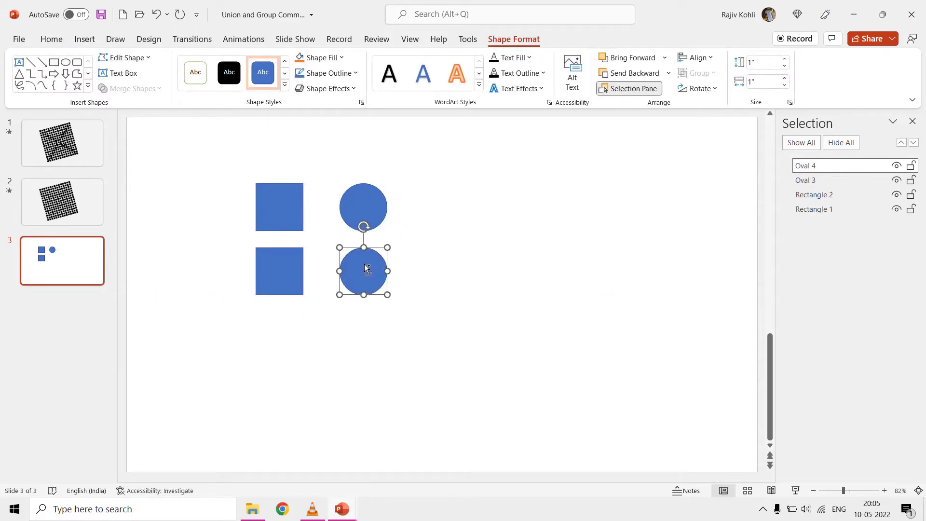
left_click(269, 206)
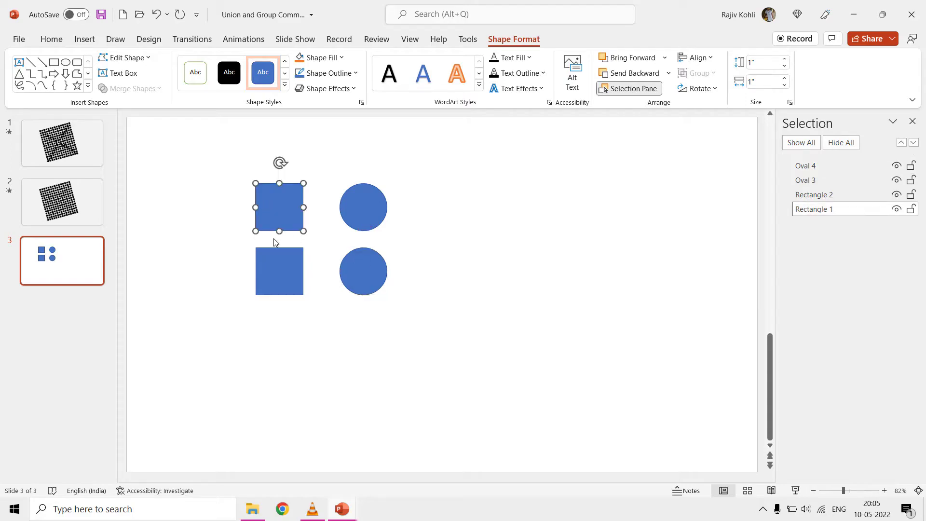
left_click(275, 270, "shift")
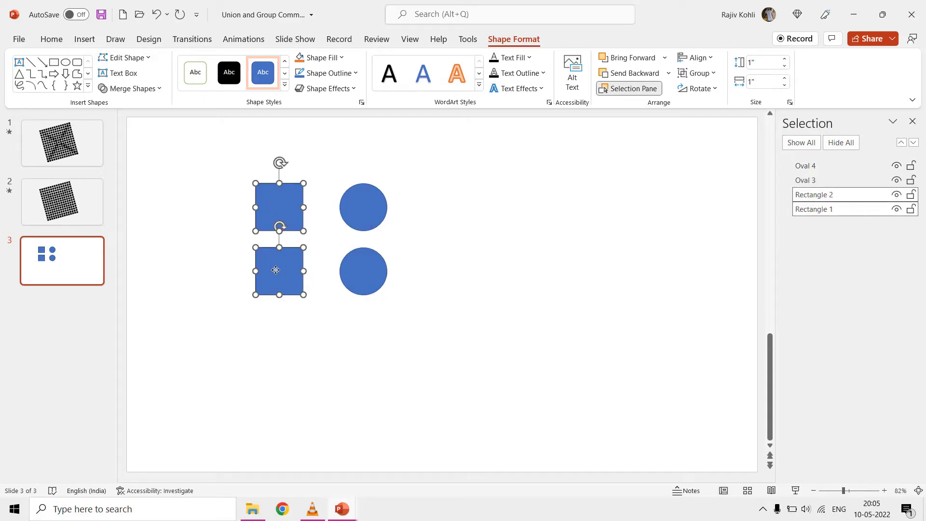
Step: Union the two squares into one freeform via Merge Shapes, and Group the two circles
left_click(146, 88)
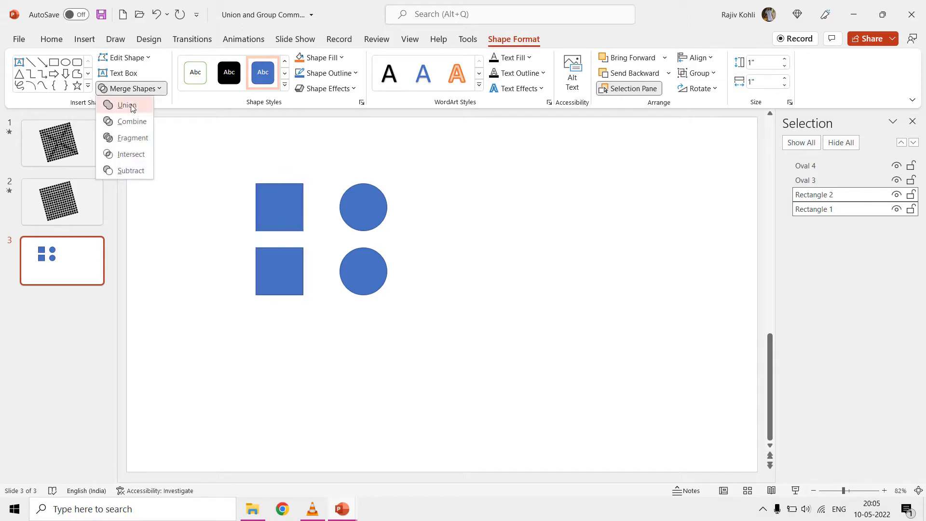
left_click(132, 107)
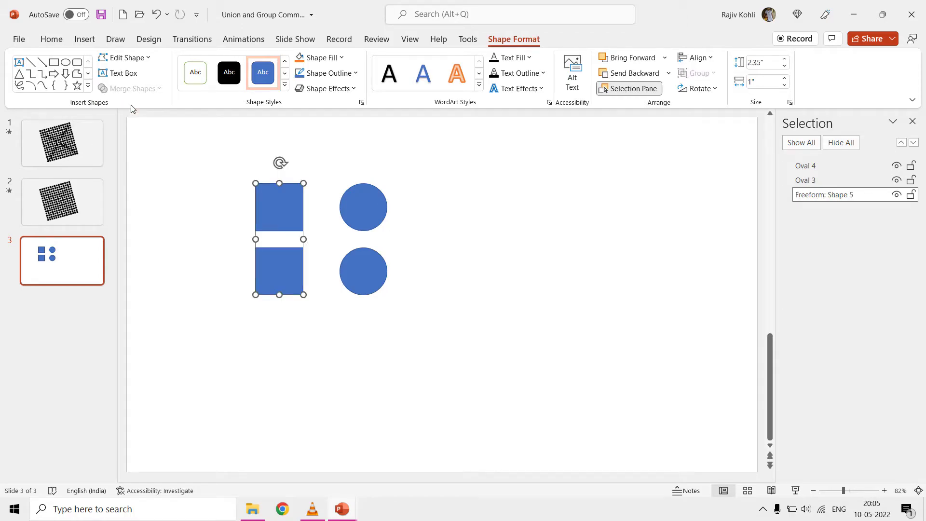
left_click(363, 208)
left_click(365, 269, "shift")
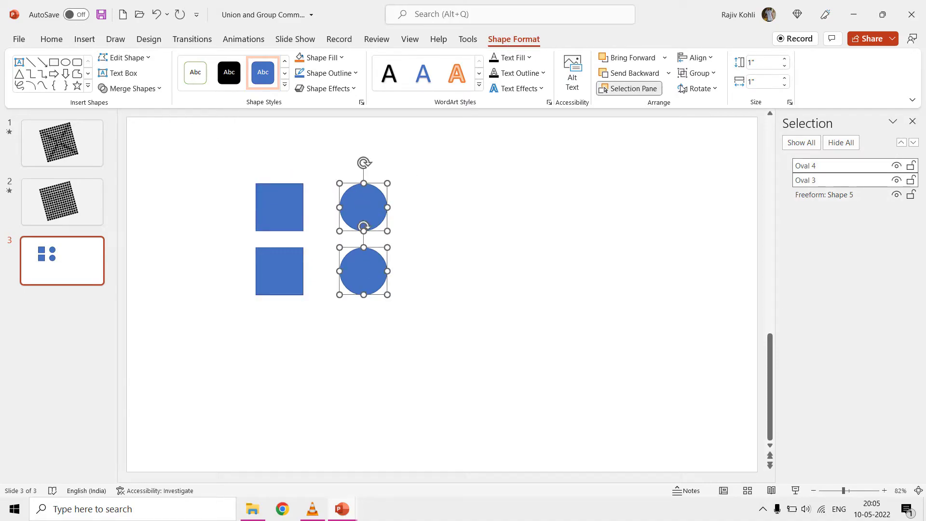
left_click(698, 73)
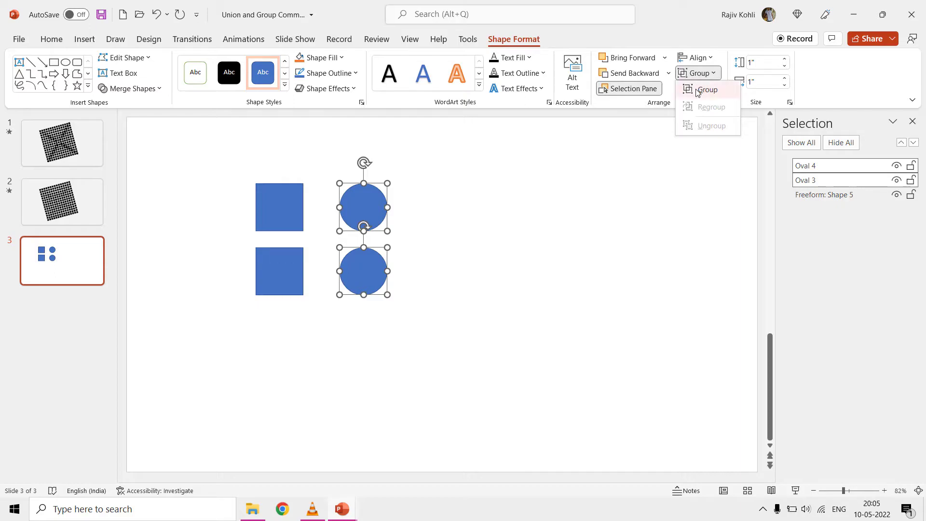
left_click(706, 90)
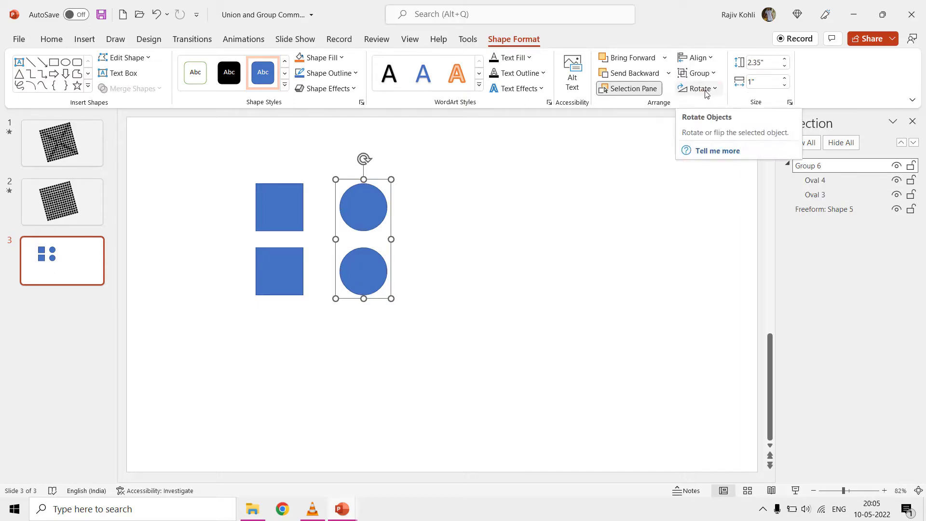
Step: Rename the two-square freeform to 'Freeform: Shape 1' in the Selection Pane
left_click(831, 183)
left_click(827, 196)
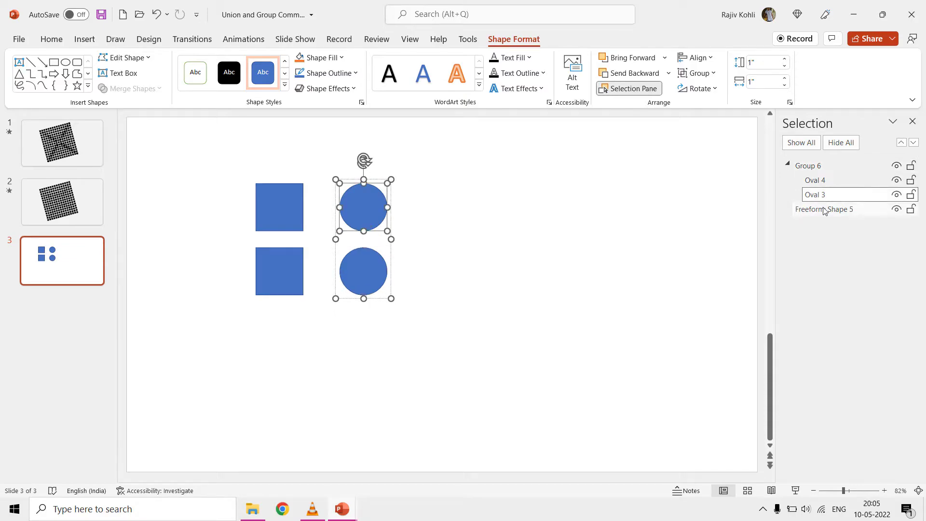
left_click(840, 210)
left_click(835, 211)
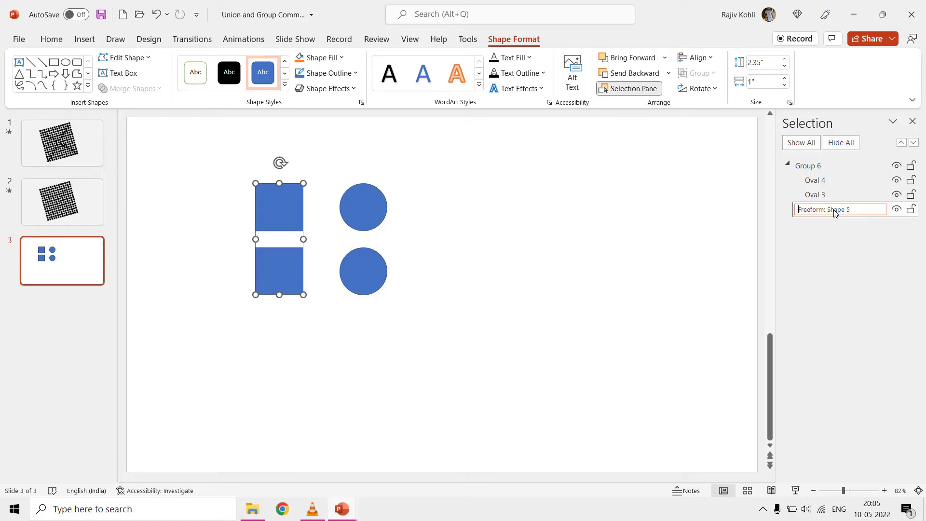
left_click_drag(828, 209, 855, 209)
left_click(848, 210)
type("1")
Step: Compare selecting individual circles inside the group against the single unioned freeform
left_click(349, 201)
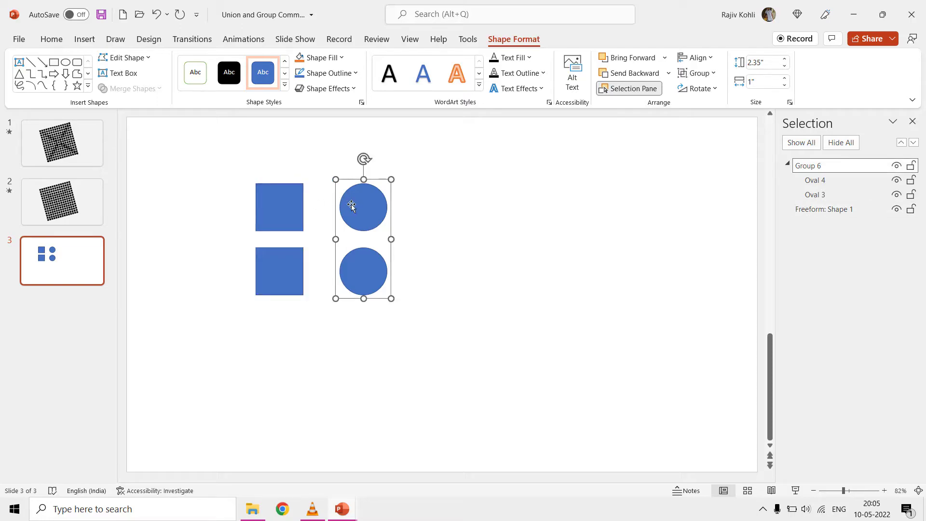
left_click(353, 205)
left_click(357, 273)
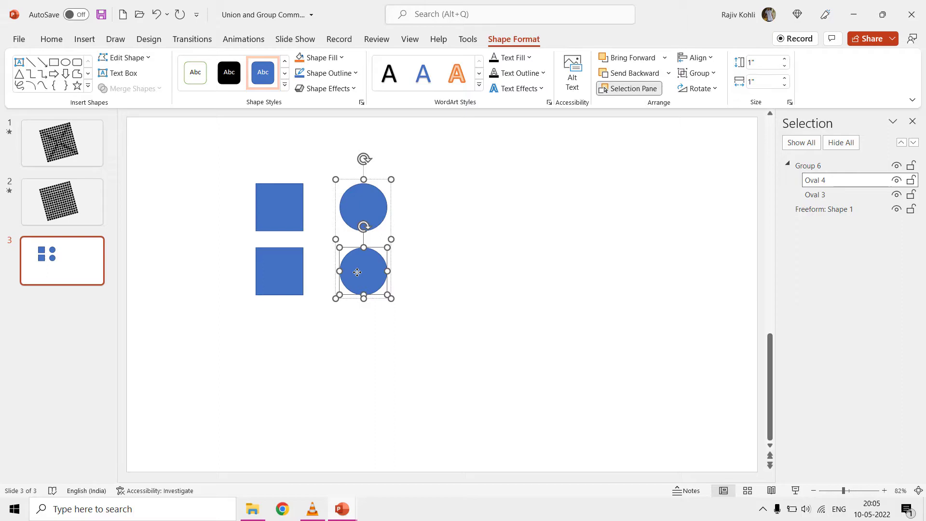
left_click(274, 212)
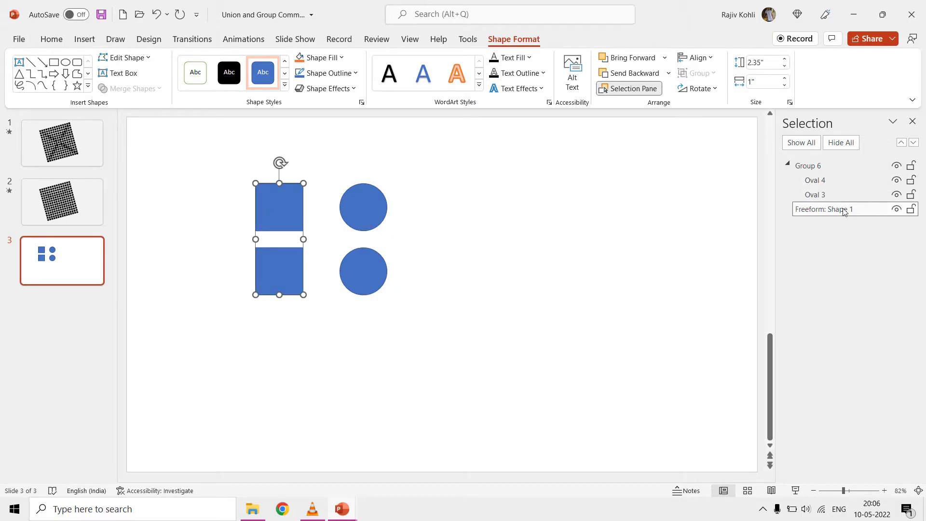
left_click(374, 210)
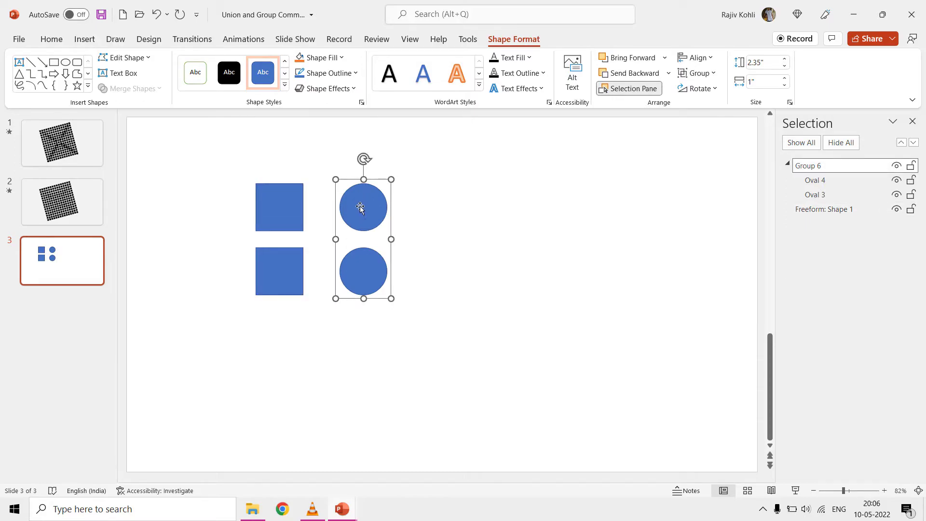
left_click(360, 209)
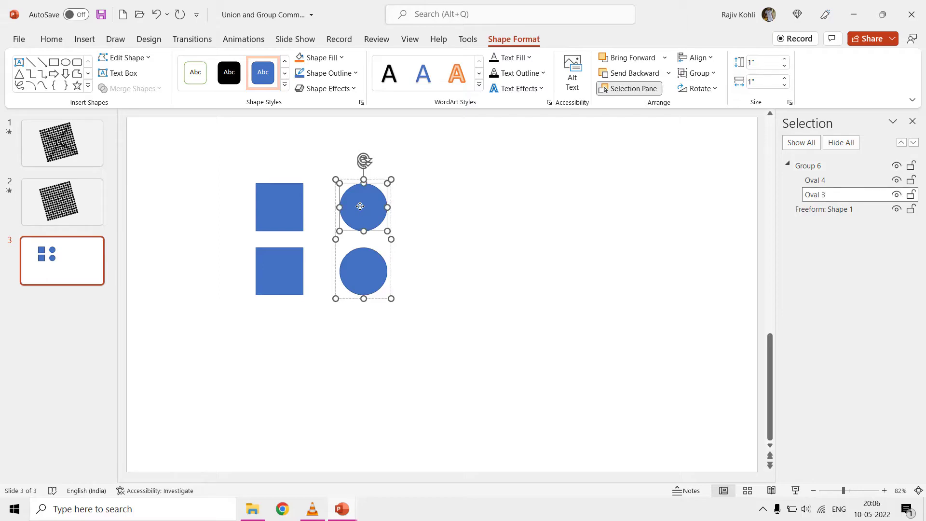
left_click(362, 254)
left_click(361, 206)
Step: Move the top circle to the right and fill it orange
mouse_move(362, 207)
left_mouse_down()
mouse_move(429, 204)
mouse_move(458, 215)
left_mouse_up()
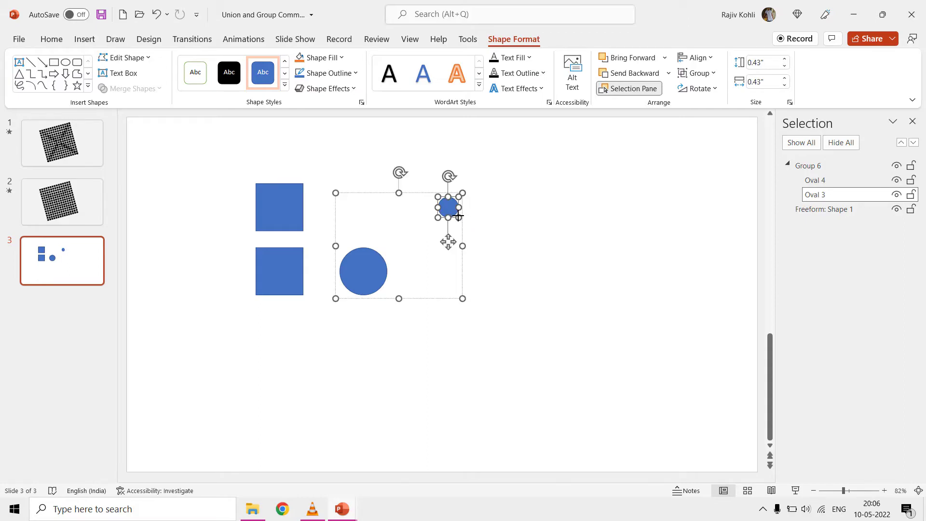
left_click(327, 59)
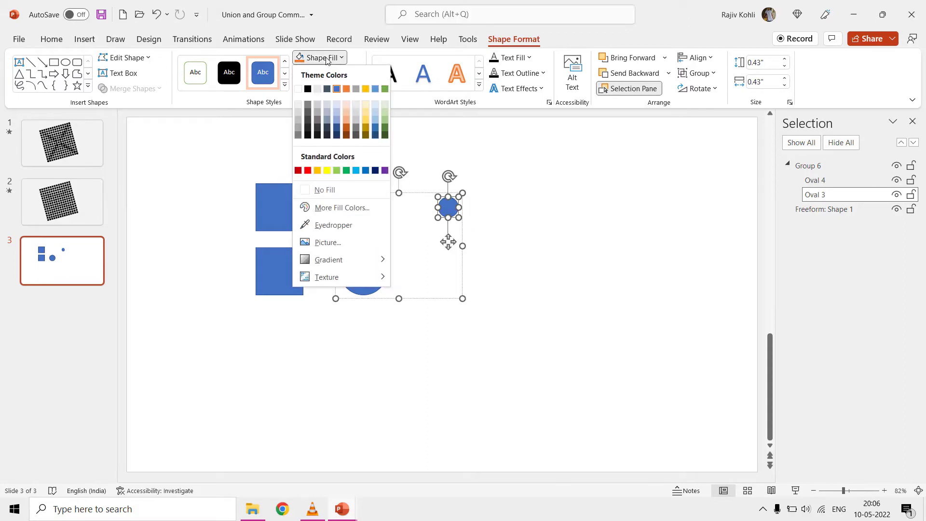
left_click(347, 89)
Step: Give the bottom circle a Soft Edges effect so it shows as a blurred blue spot
left_click(360, 266)
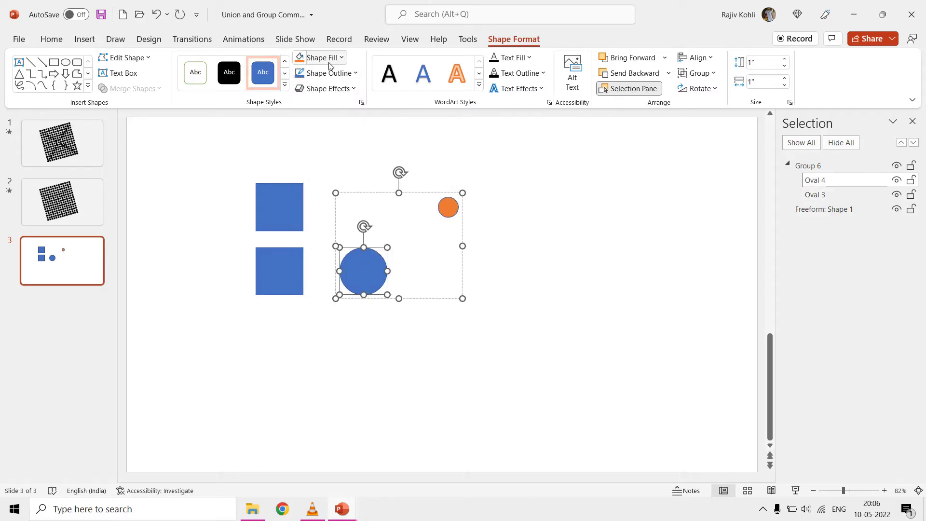
left_click(328, 88)
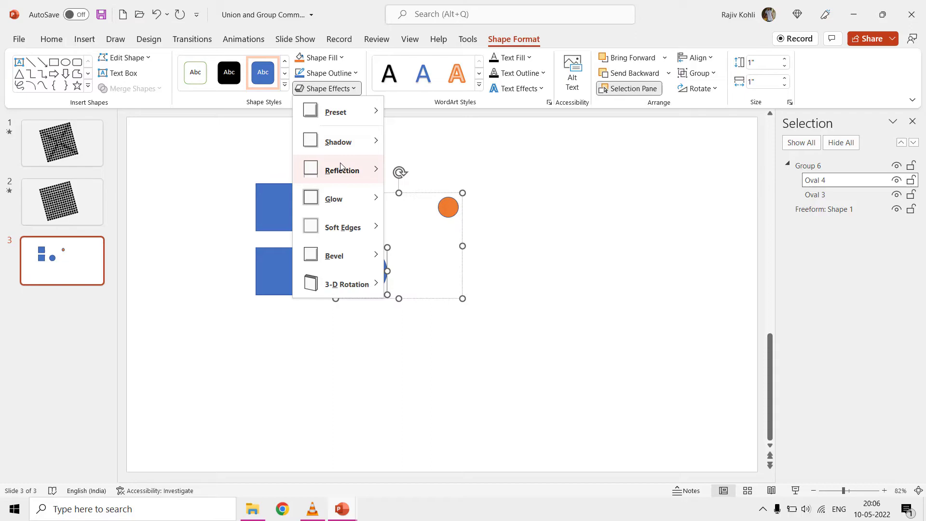
mouse_move(342, 228)
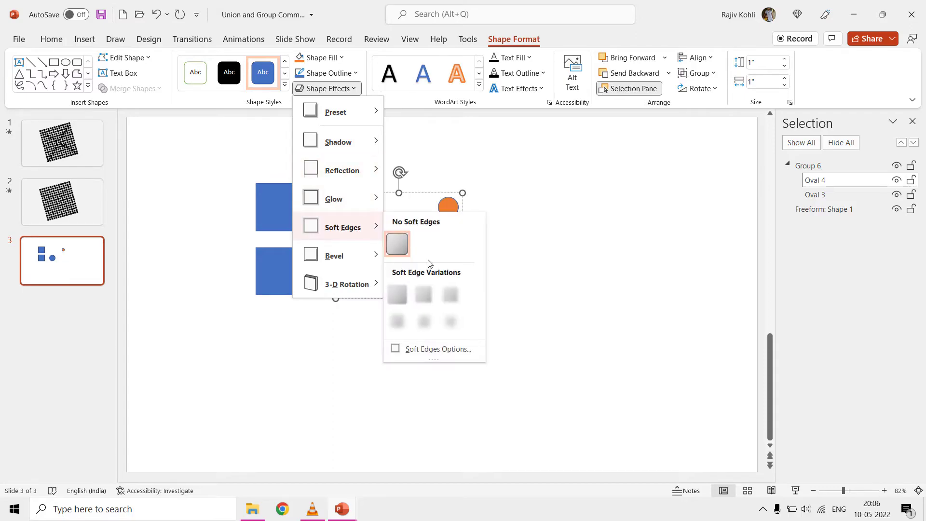
left_click(425, 318)
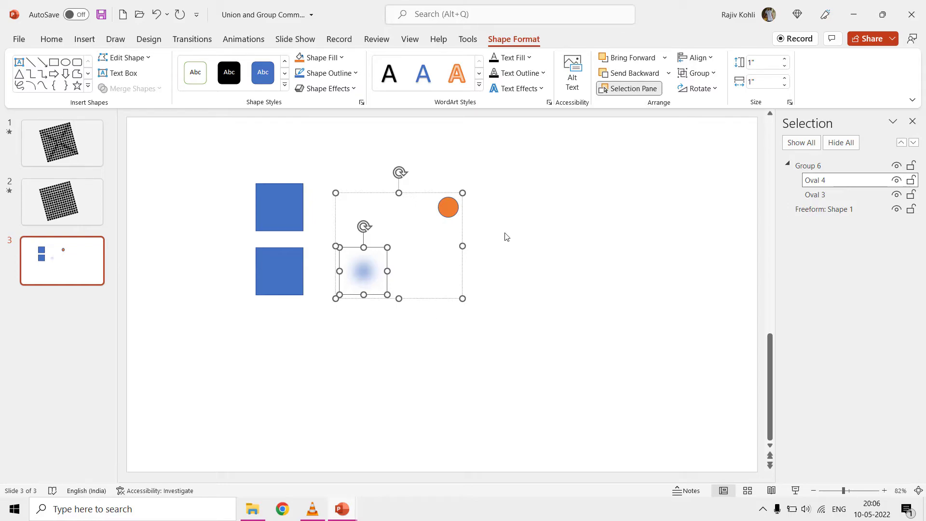
left_click(291, 210)
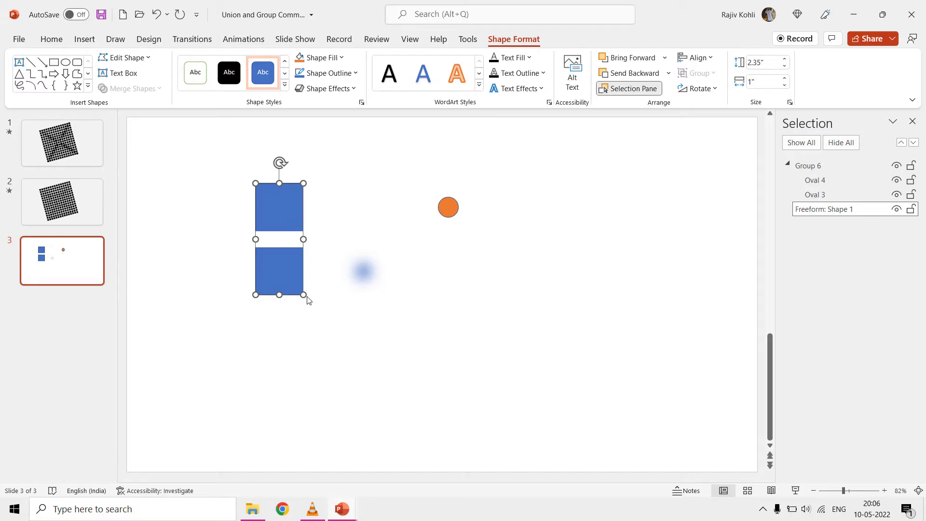
Step: Enlarge the freeform, fill it gold with an orange Glow variation, then return to slide 1
left_click_drag(304, 294, 319, 317)
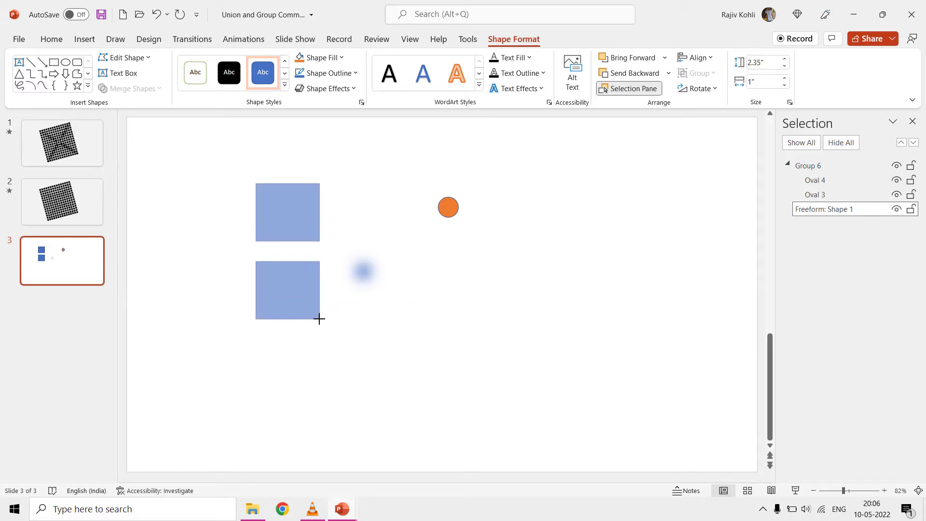
left_click_drag(289, 205, 267, 204)
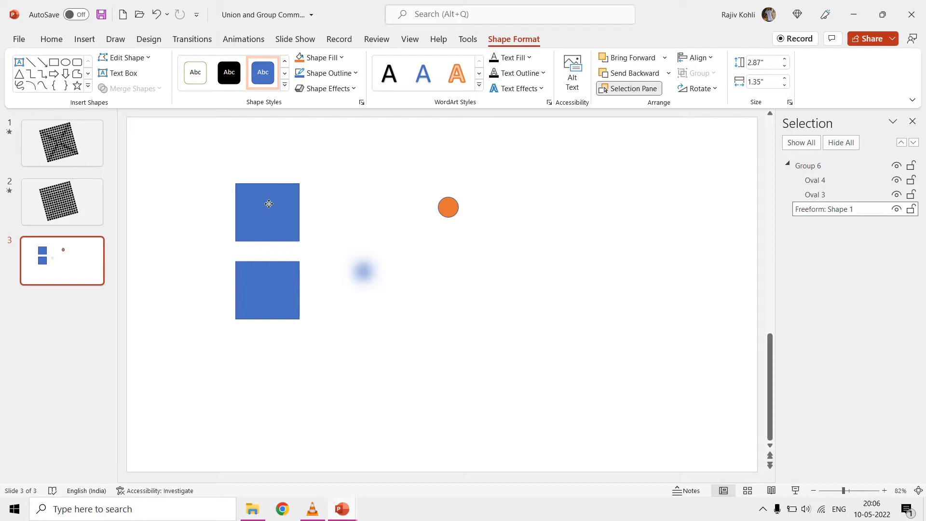
left_click(340, 58)
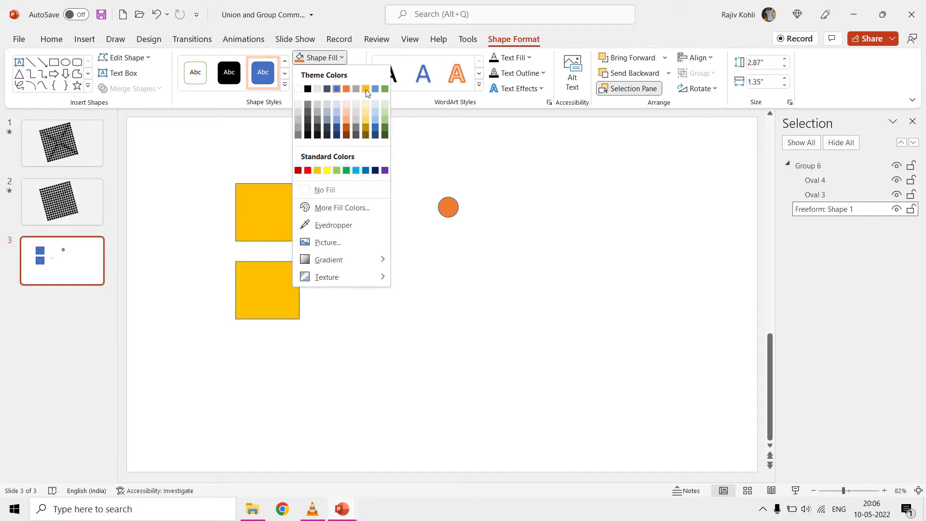
left_click(367, 94)
left_click(340, 88)
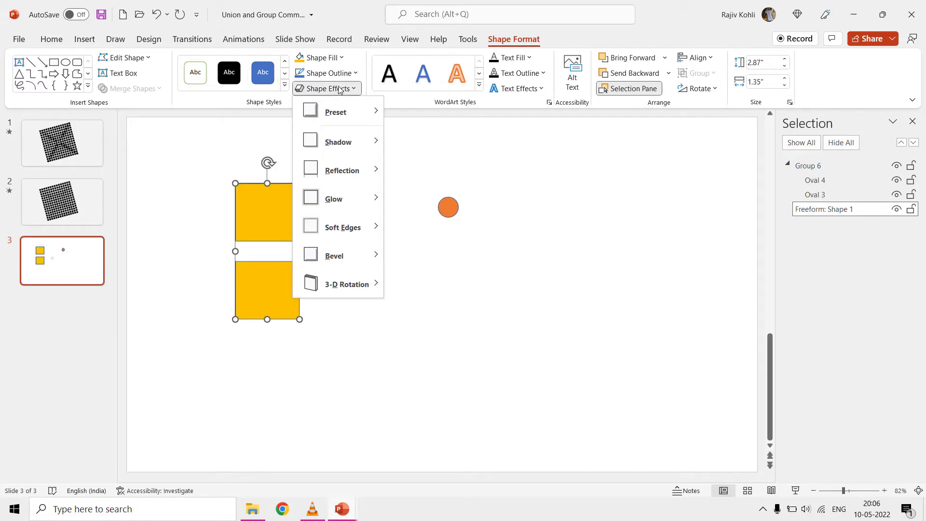
mouse_move(334, 198)
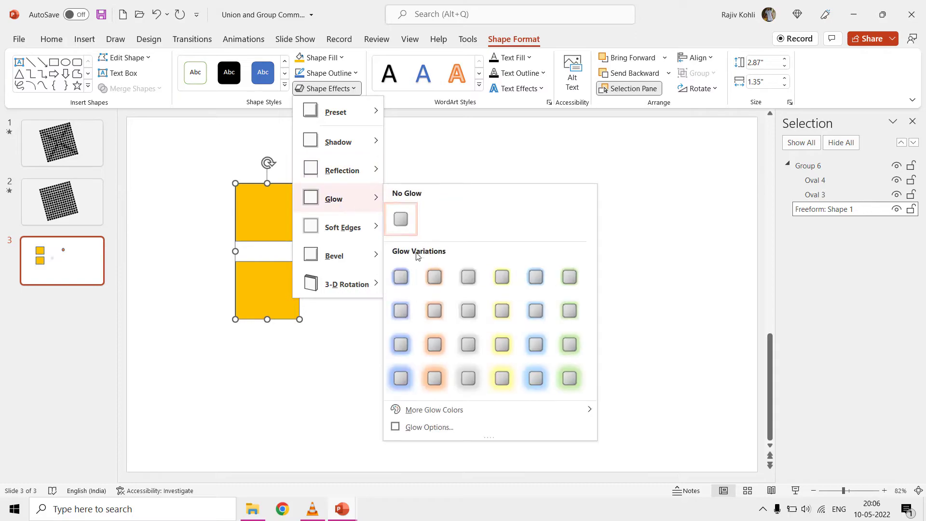
left_click(426, 309)
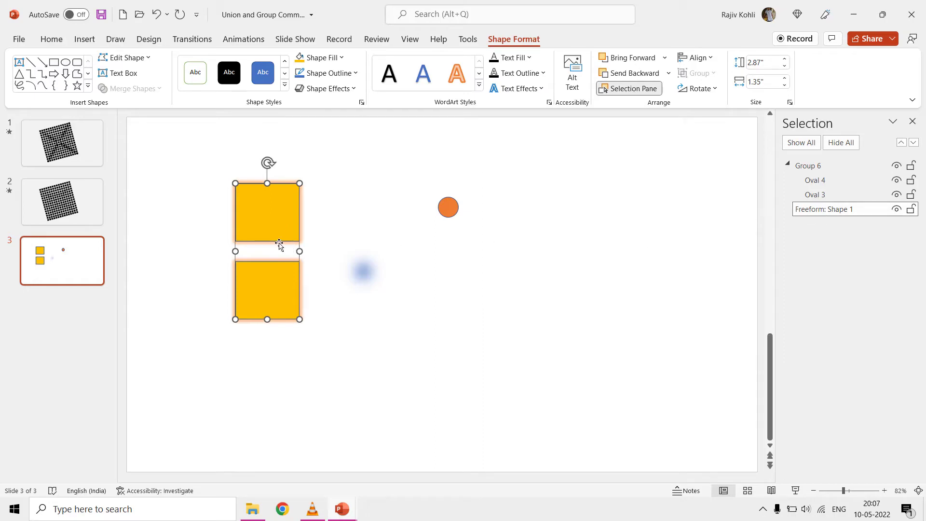
left_click(82, 147)
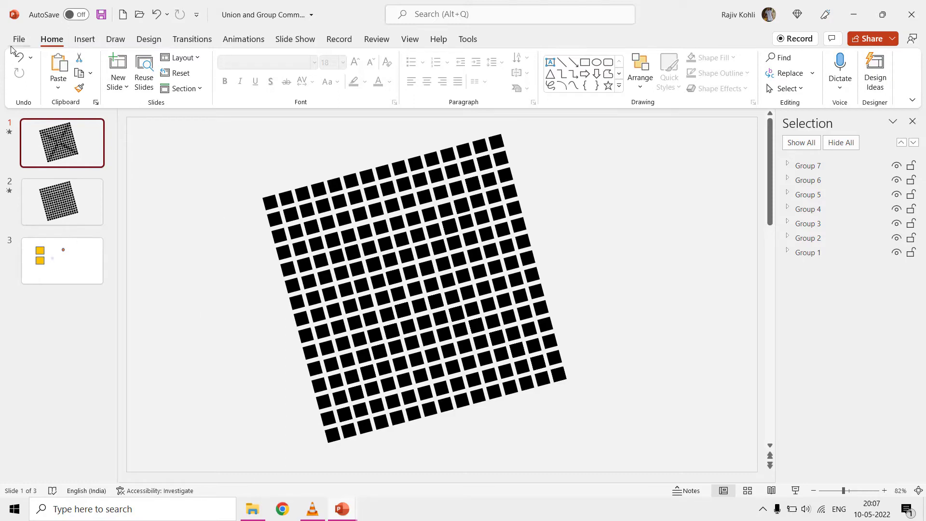
Step: Switch to the Lot of Shapes Example presentation and show its Animation Pane
left_click(341, 509)
left_click(407, 456)
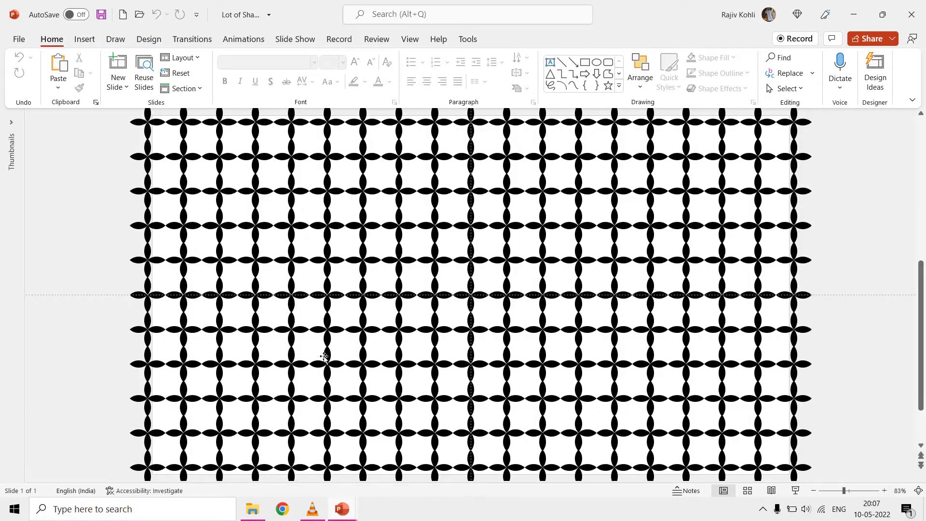
scroll(352, 261, "down", 3)
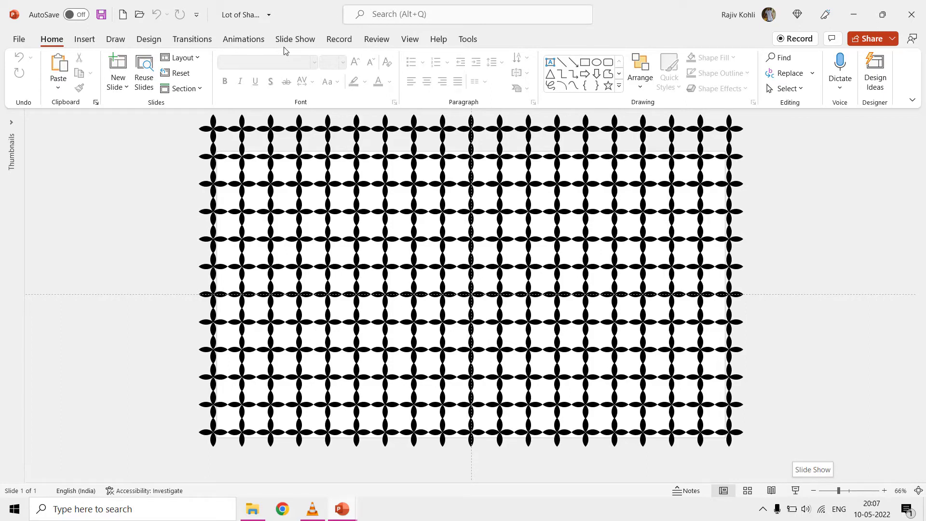
left_click(244, 40)
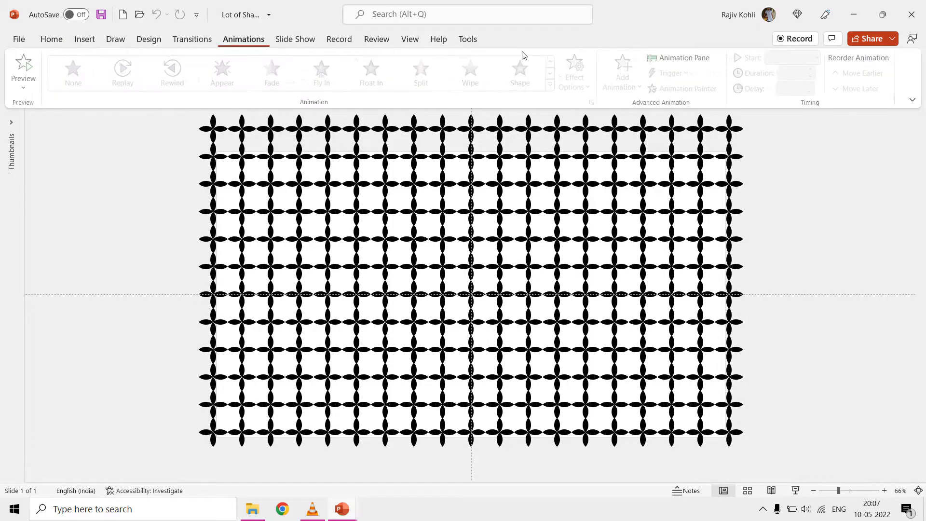
left_click(680, 58)
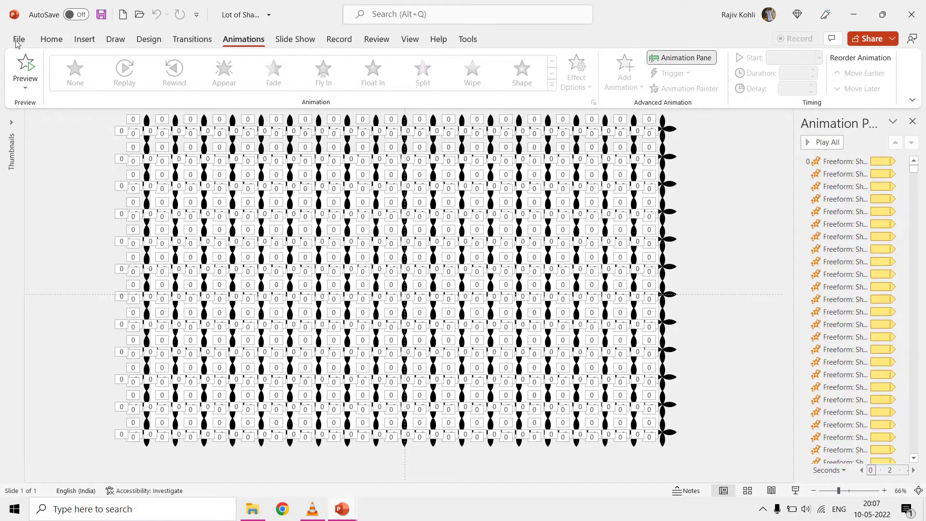
Step: Review File > Export's Create a Video and Create an Animated GIF settings
left_click(19, 39)
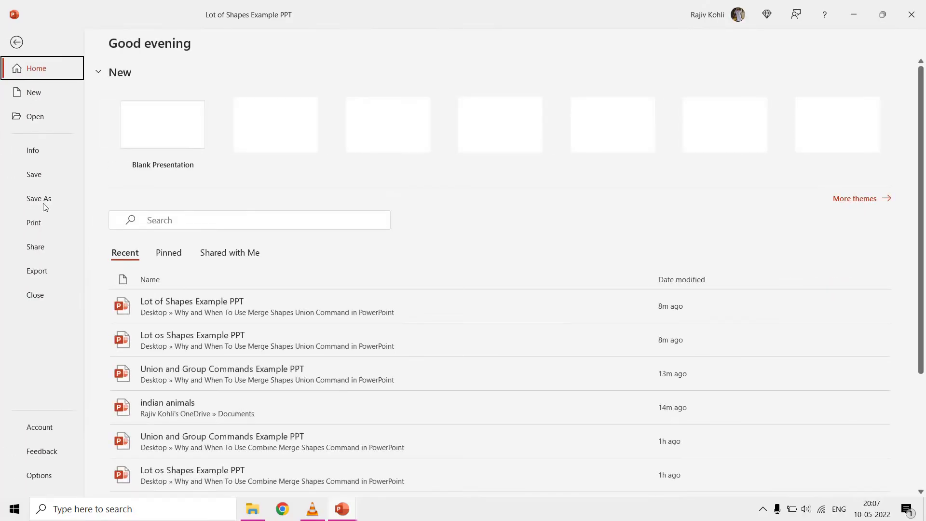
left_click(48, 276)
left_click(185, 116)
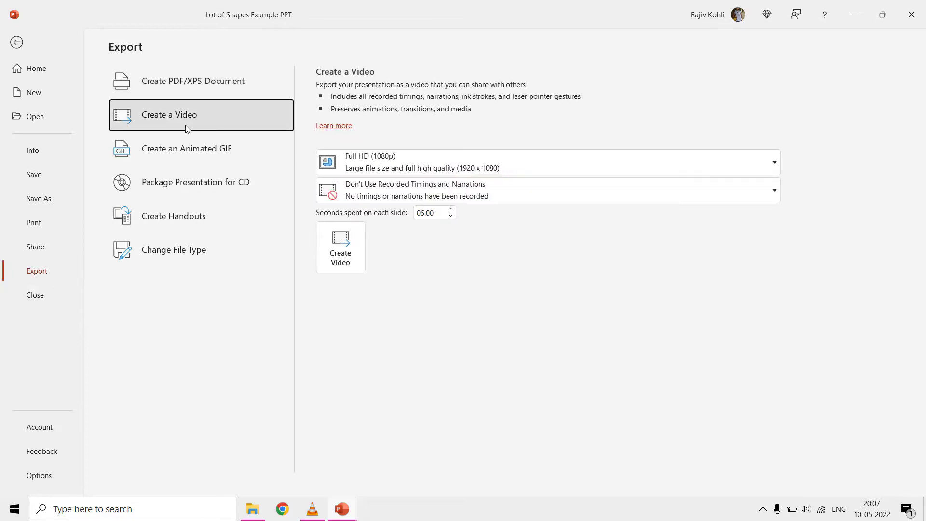
left_click(185, 149)
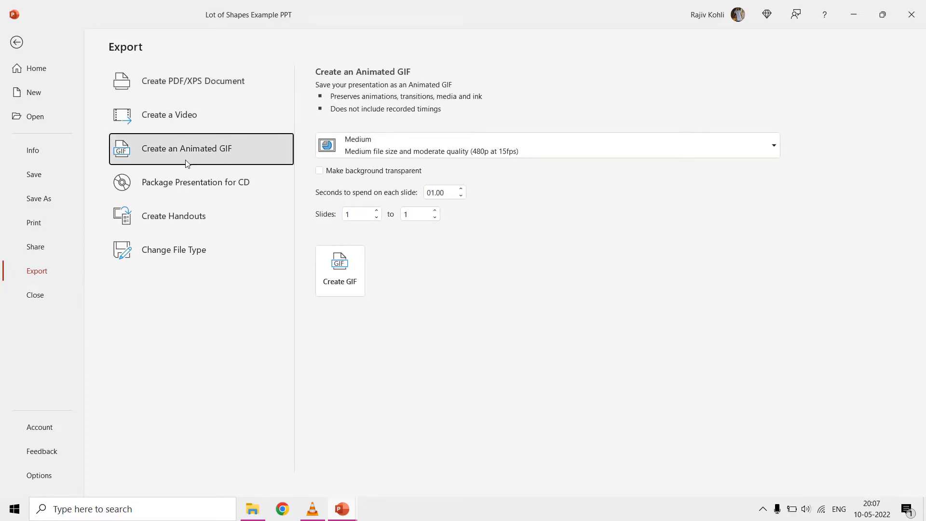
Step: Play the Lot of Shapes Example Video Preview MP4 from the project folder in VLC
left_click(252, 508)
left_click(158, 172)
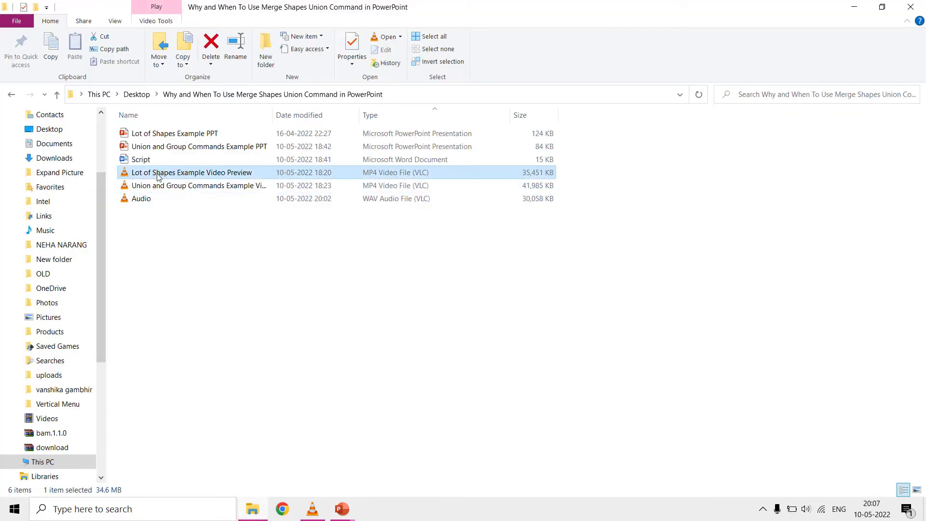
double_click(159, 172)
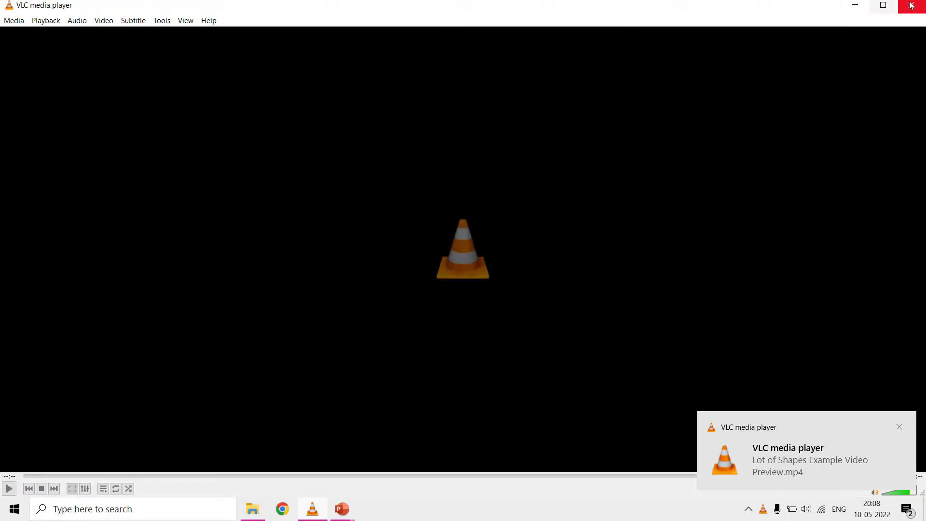
Step: Close the video, return to the Lot of Shapes deck and list its 900+ freeforms in the Selection Pane
left_click(911, 6)
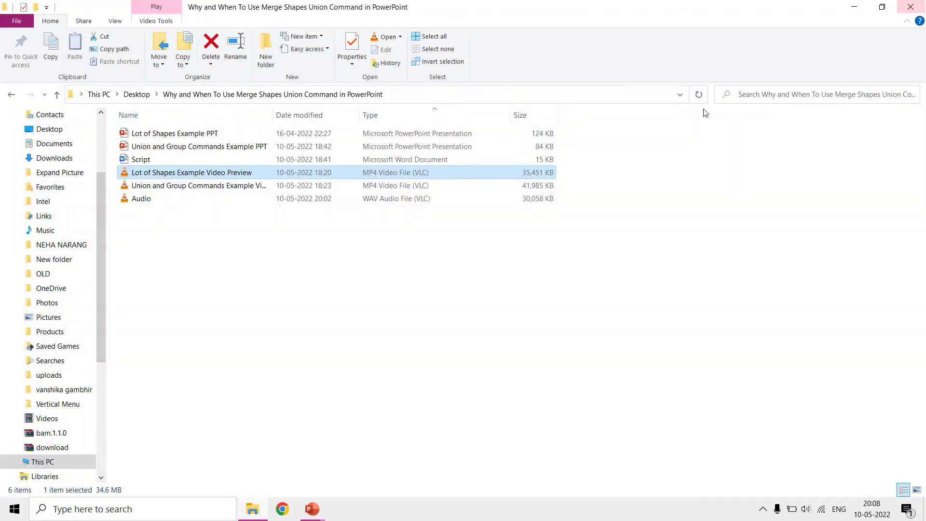
left_click(312, 509)
left_click(376, 448)
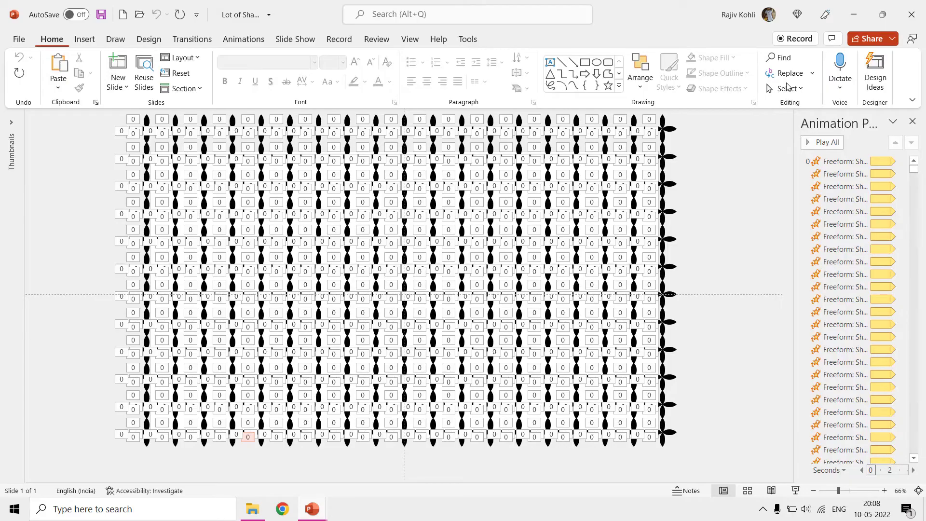
left_click(787, 89)
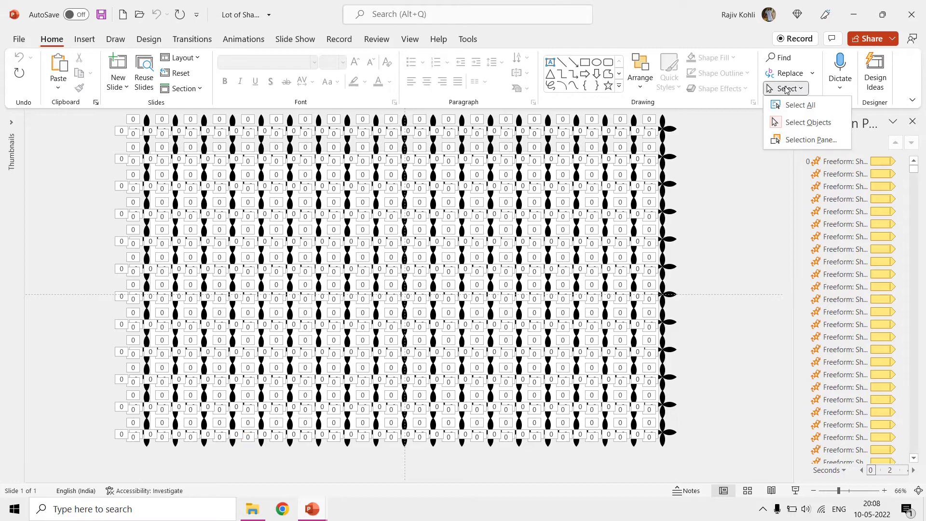
left_click(803, 139)
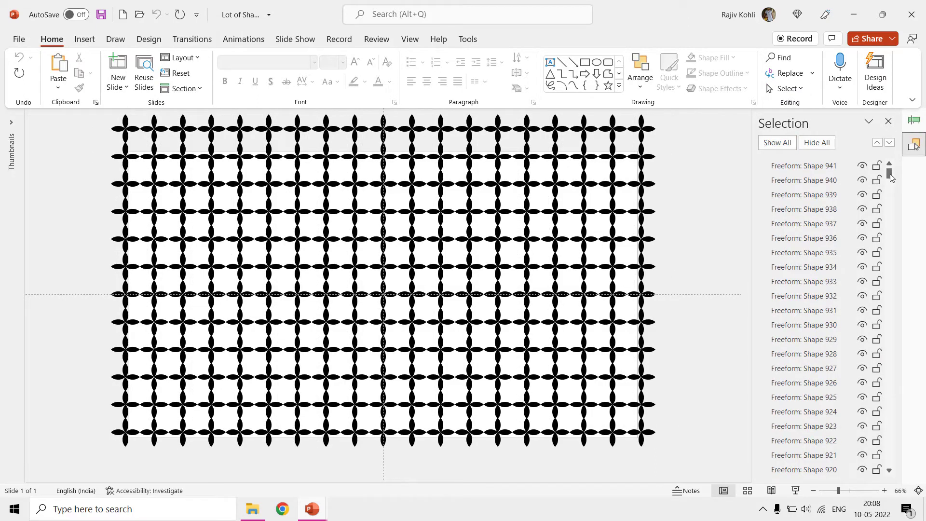
mouse_move(891, 174)
left_mouse_down()
mouse_move(889, 396)
mouse_move(889, 189)
left_mouse_up()
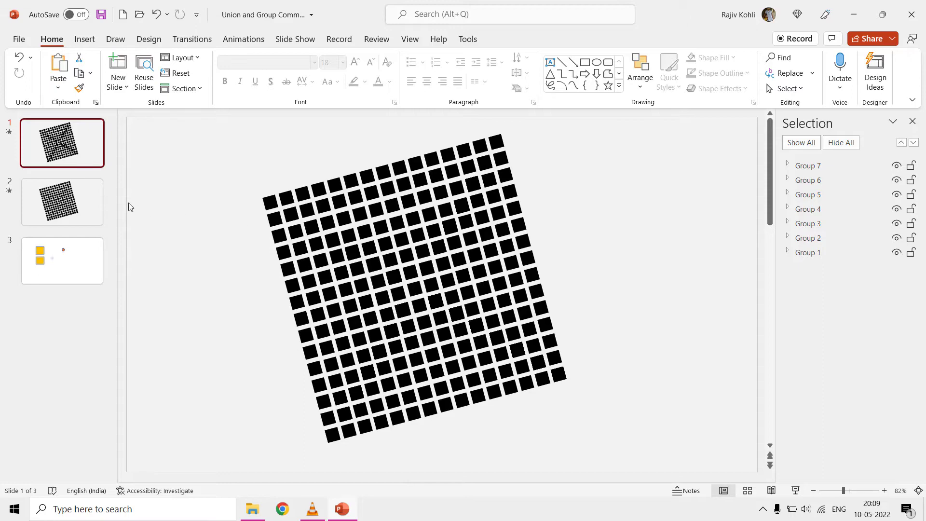
left_click(62, 201)
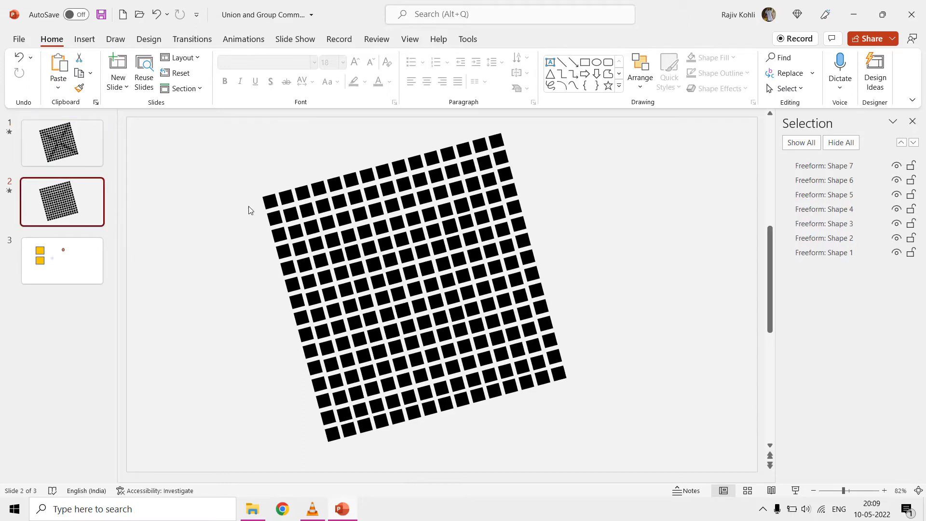
left_click(329, 187)
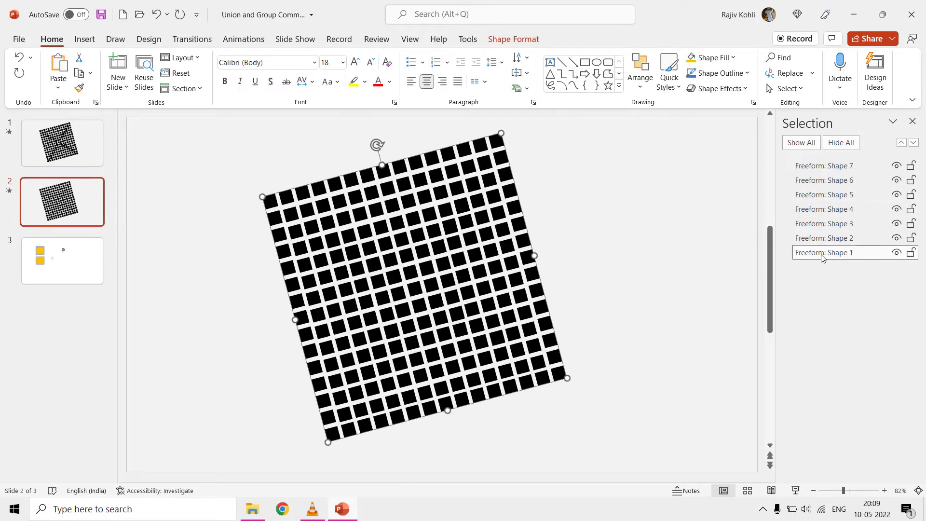
left_click(824, 223)
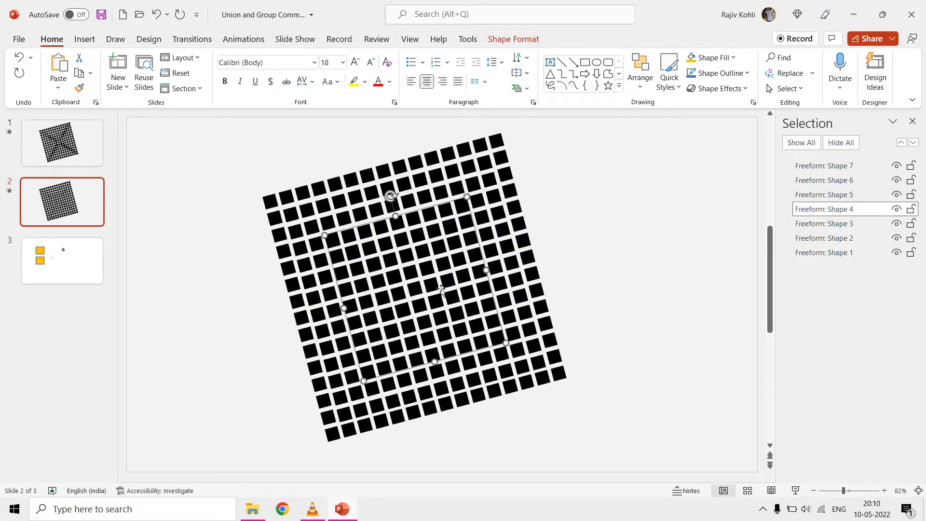
Step: Review More Emphasis Effects for slide 1's Group 1 without adding any, then go to slide 2
left_click(85, 155)
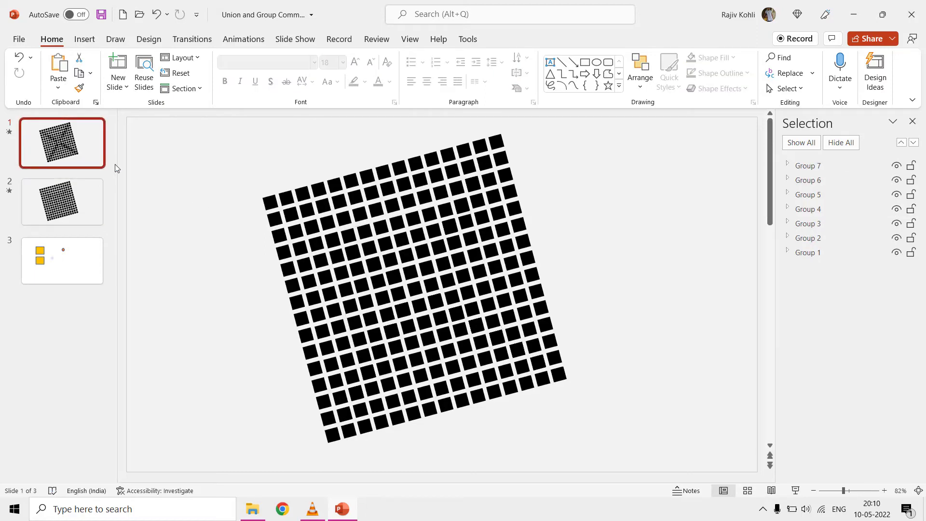
left_click(325, 186)
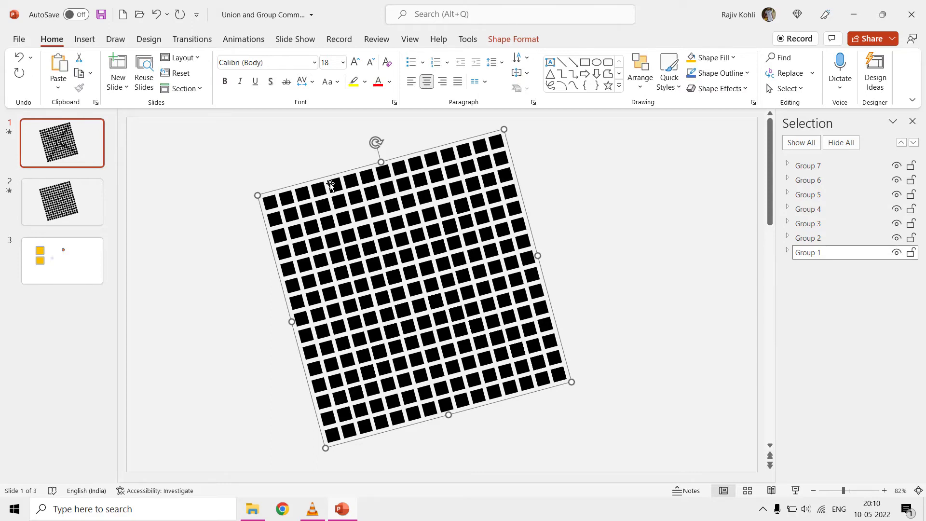
left_click(243, 40)
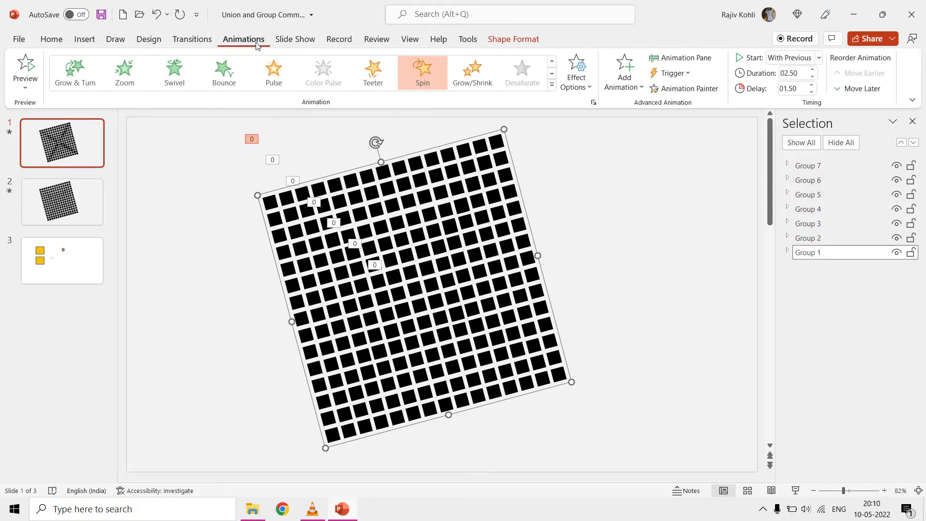
left_click(623, 76)
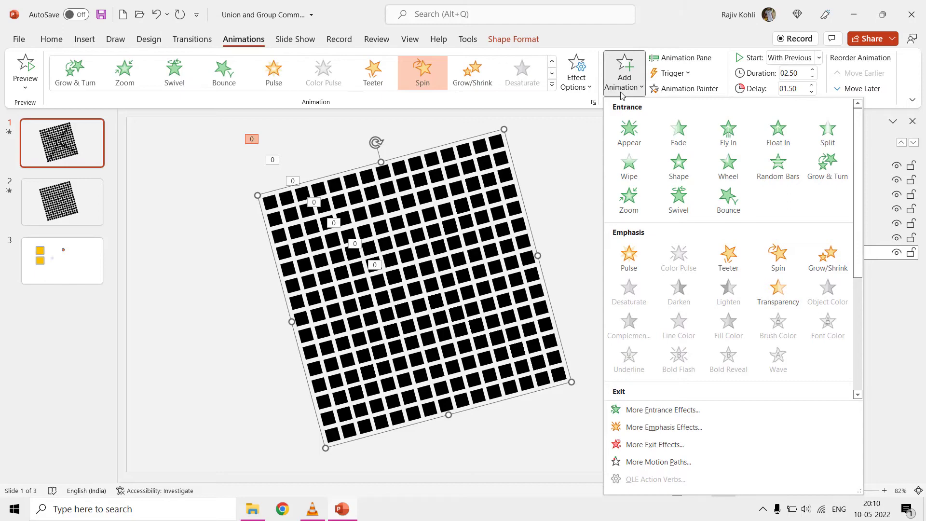
left_click(636, 427)
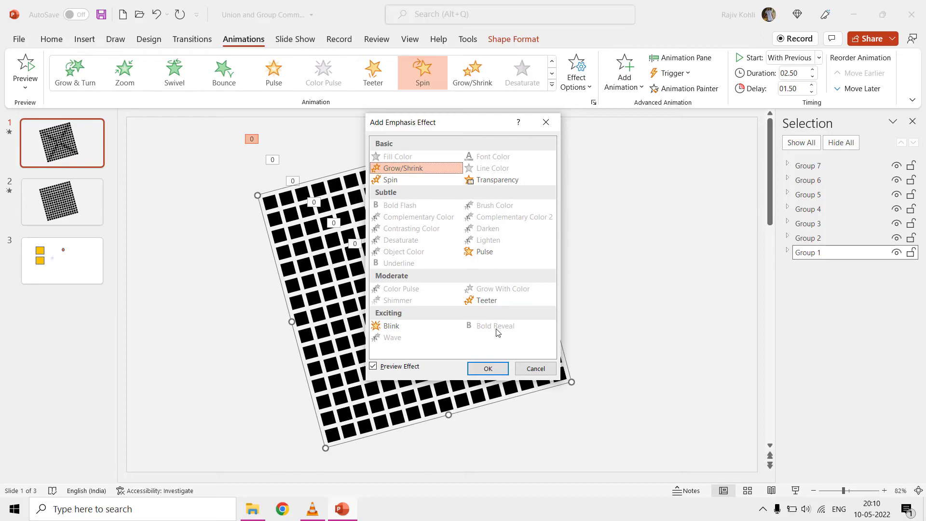
key("Escape")
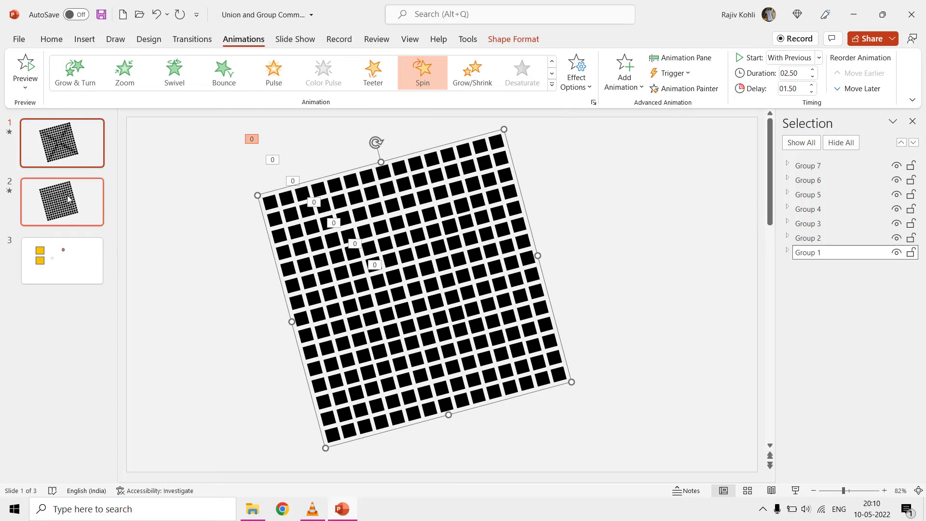
left_click(70, 201)
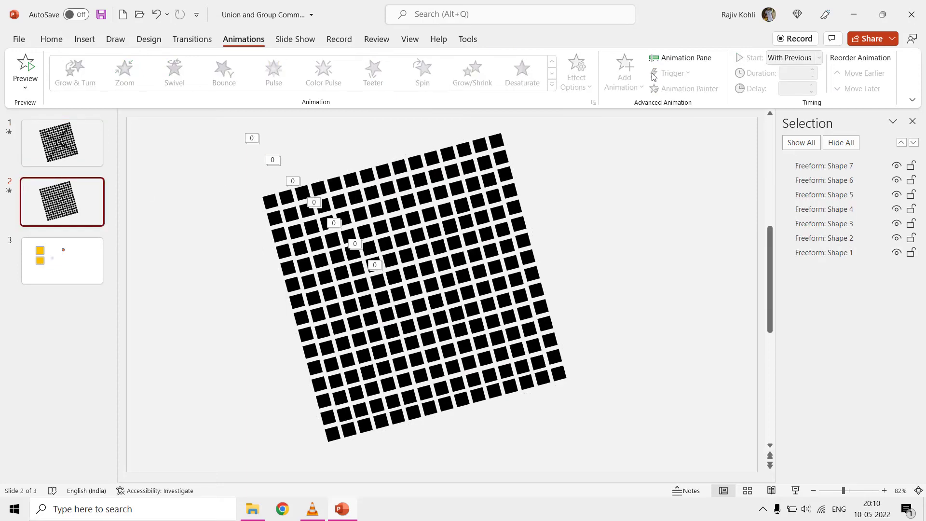
Step: With the Animation Pane showing, add the Line Color emphasis effect to slide 2's freeform grid
left_click(680, 58)
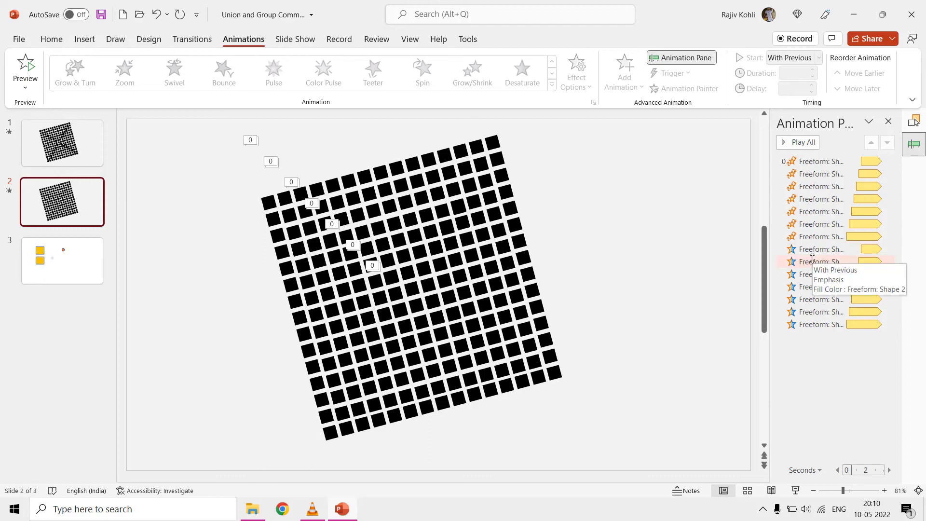
left_click(813, 162)
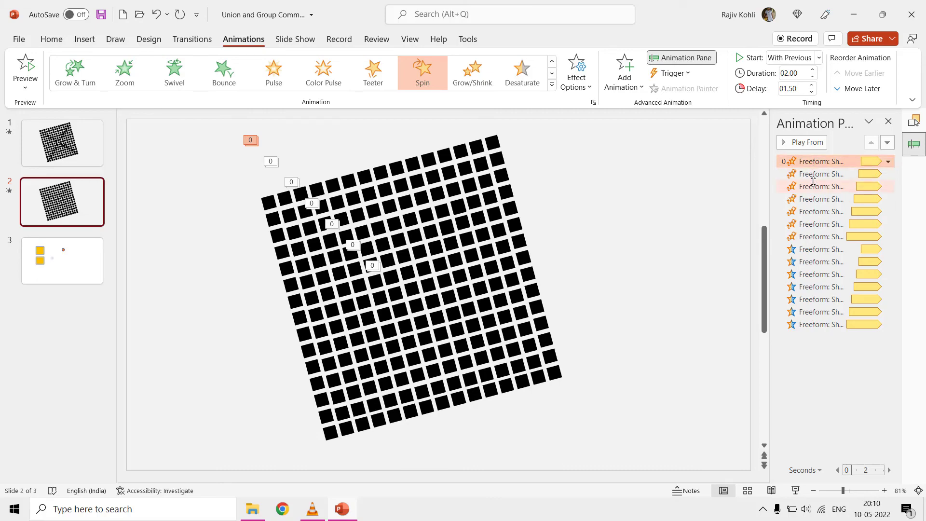
left_click(440, 152)
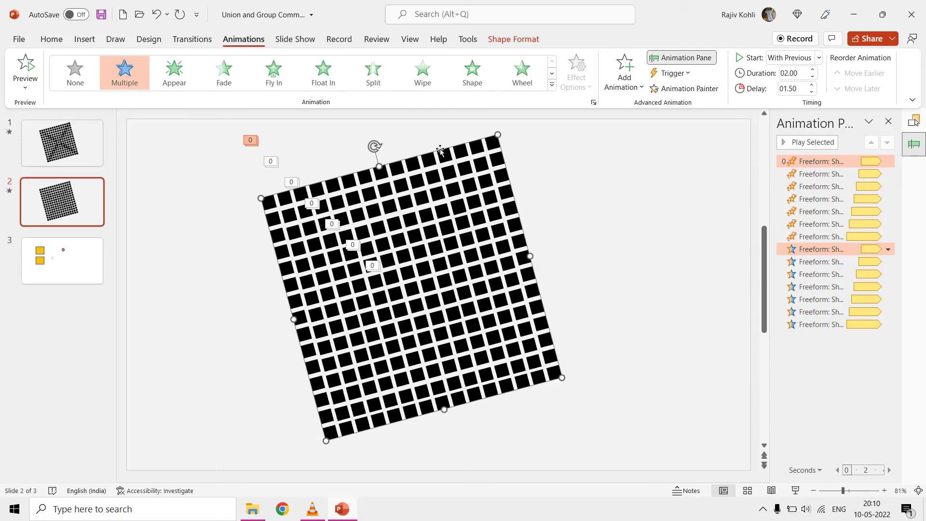
left_click(623, 76)
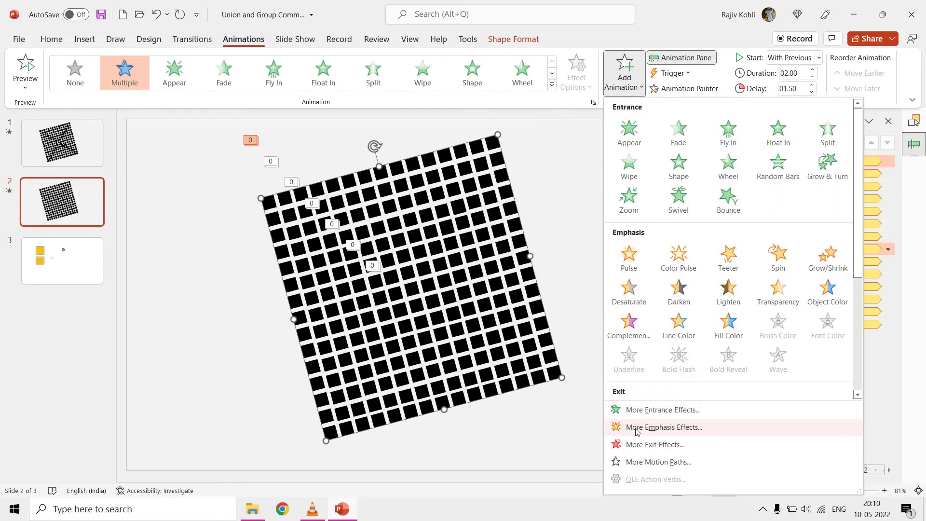
left_click(663, 427)
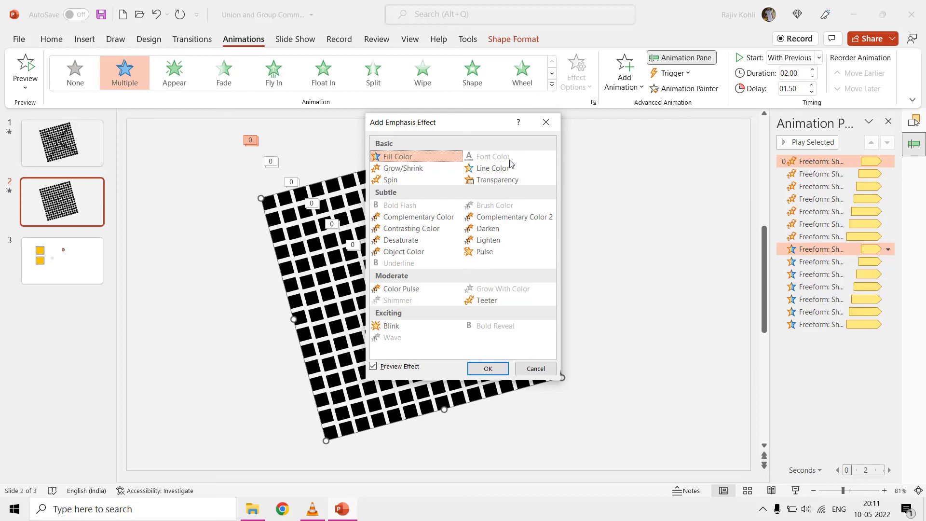
double_click(492, 168)
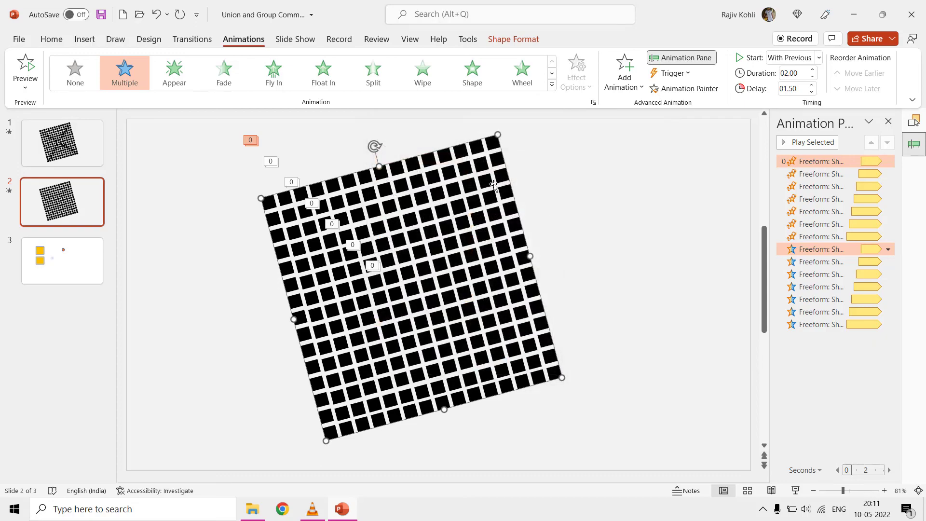